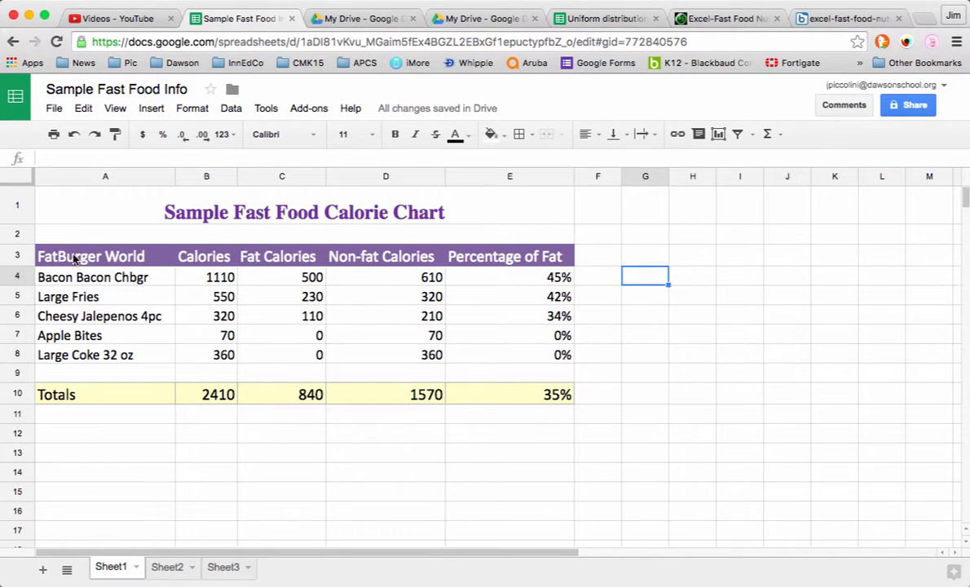
Examine the fast food table and the formulas in the fat percentage cell E4 and the calorie total cell B10
left_click_drag(73, 258, 495, 392)
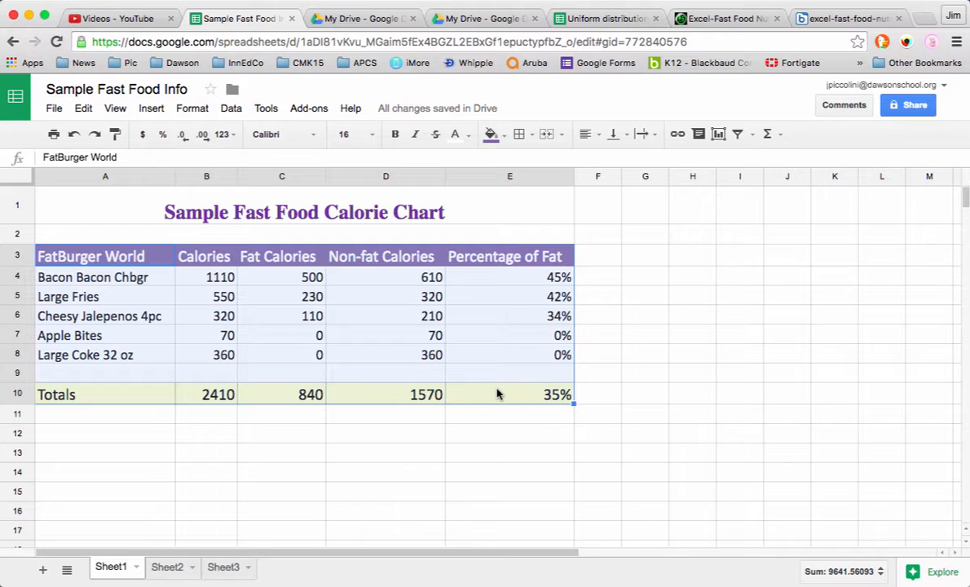
left_click(589, 282)
left_click(553, 278)
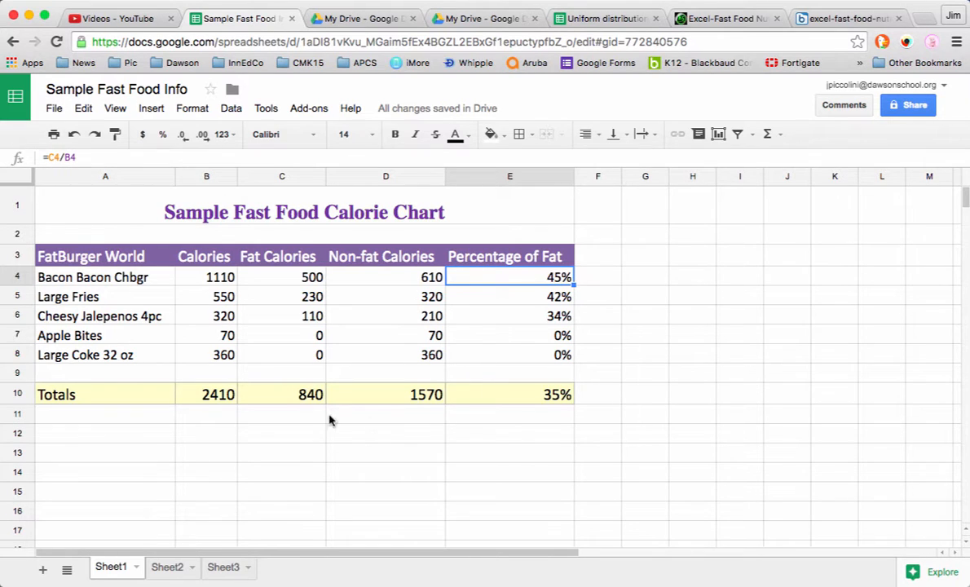
left_click(221, 394)
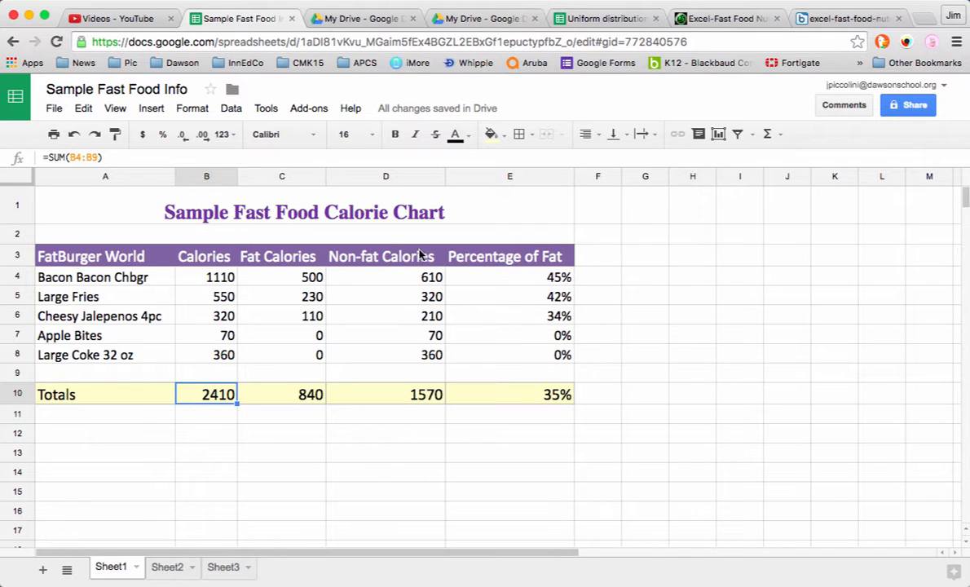
left_click(652, 335)
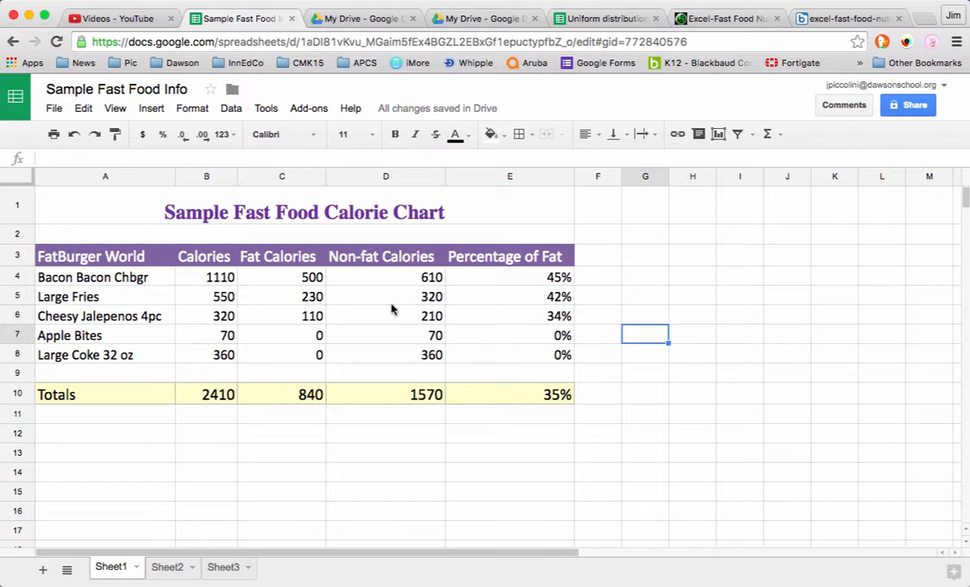
Preview the recommended column, line, area, bar and pie charts for the range A3:E10 without inserting any
left_click_drag(67, 257, 513, 406)
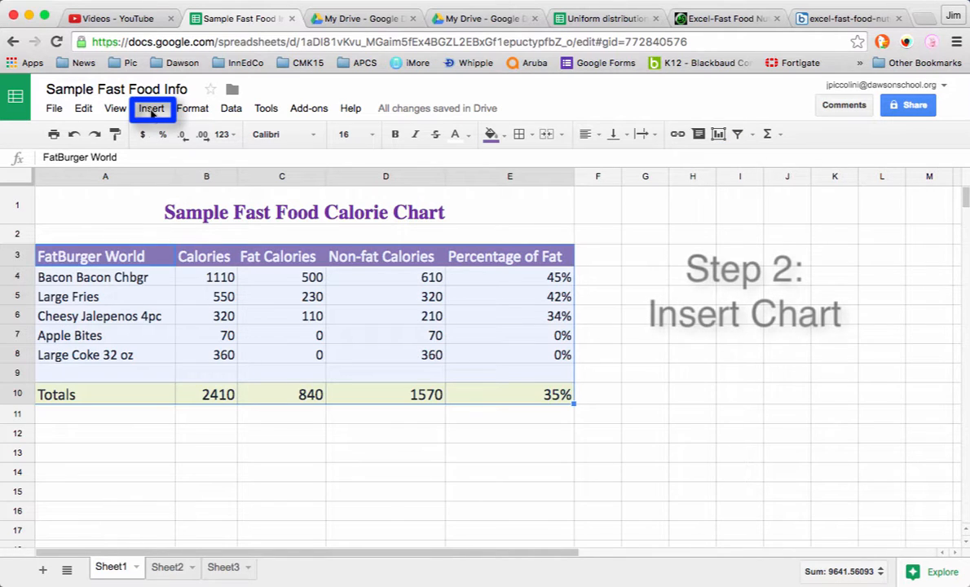
left_click(151, 109)
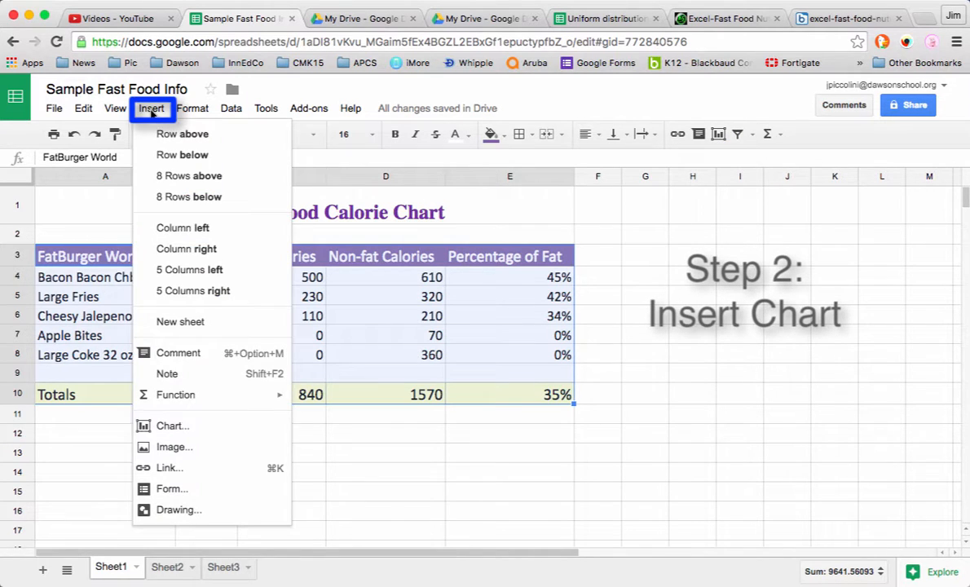
left_click(175, 435)
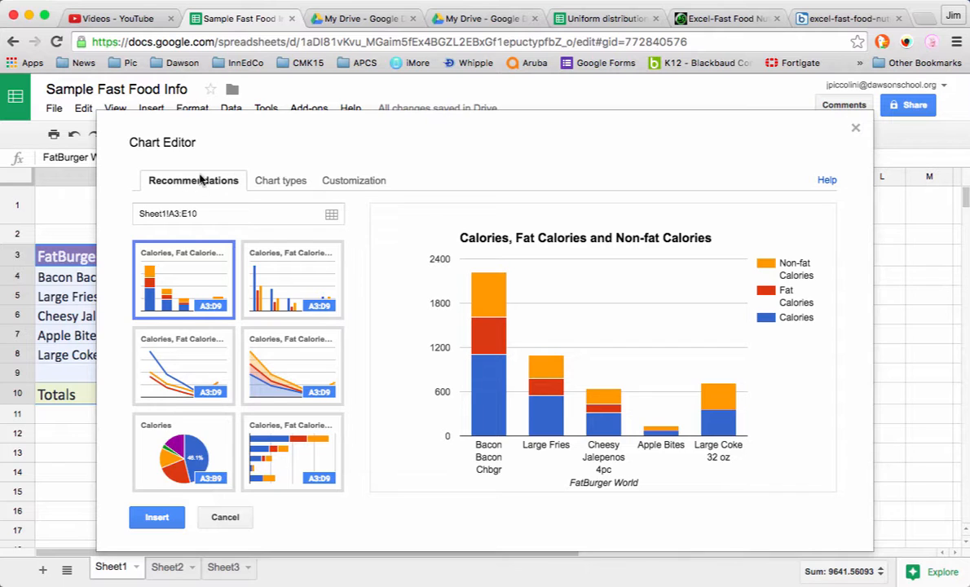
left_click(265, 246)
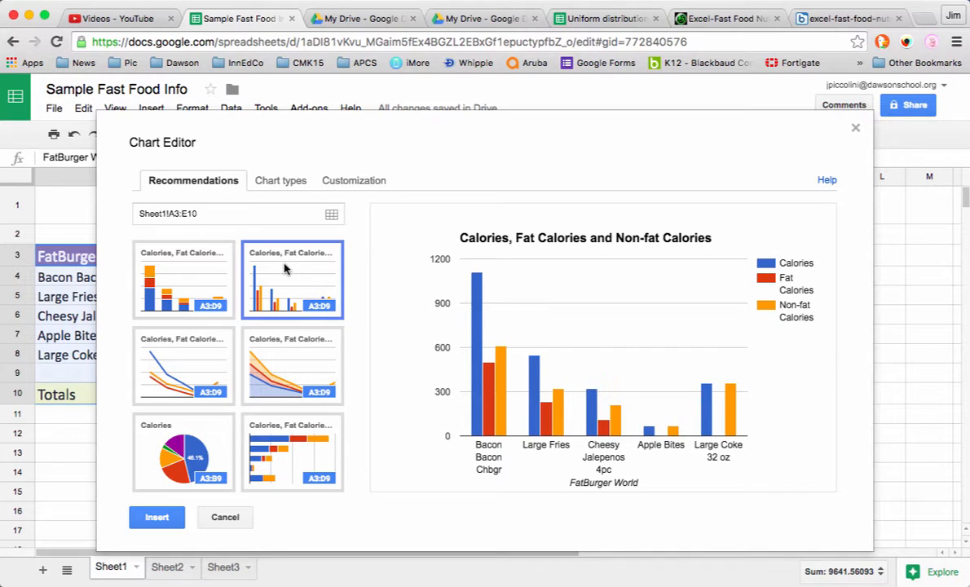
left_click(199, 360)
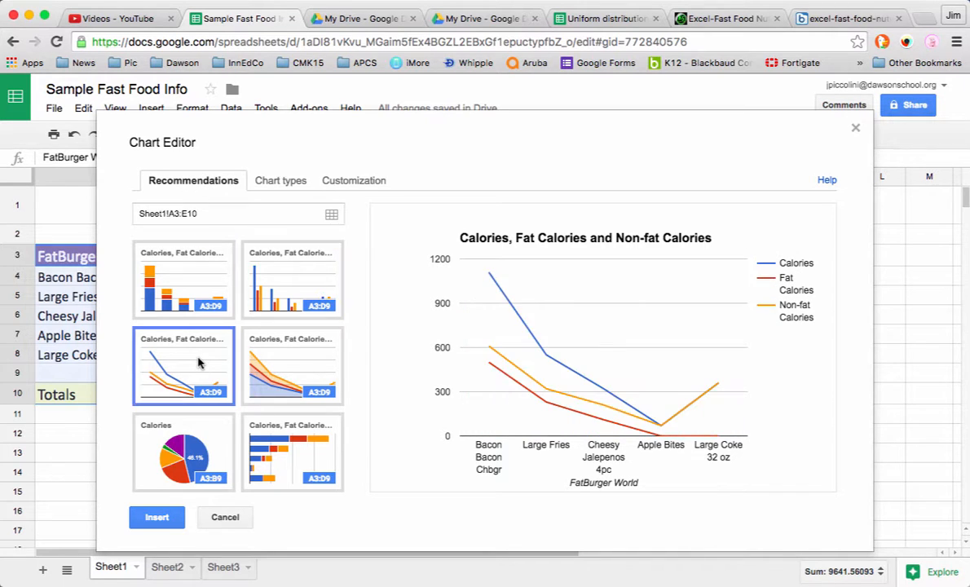
left_click(281, 371)
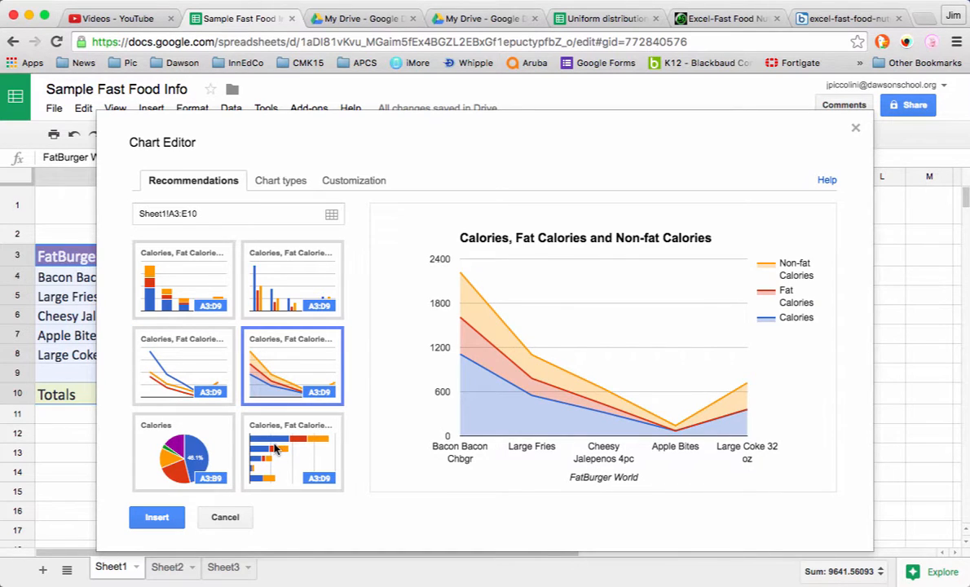
left_click(258, 417)
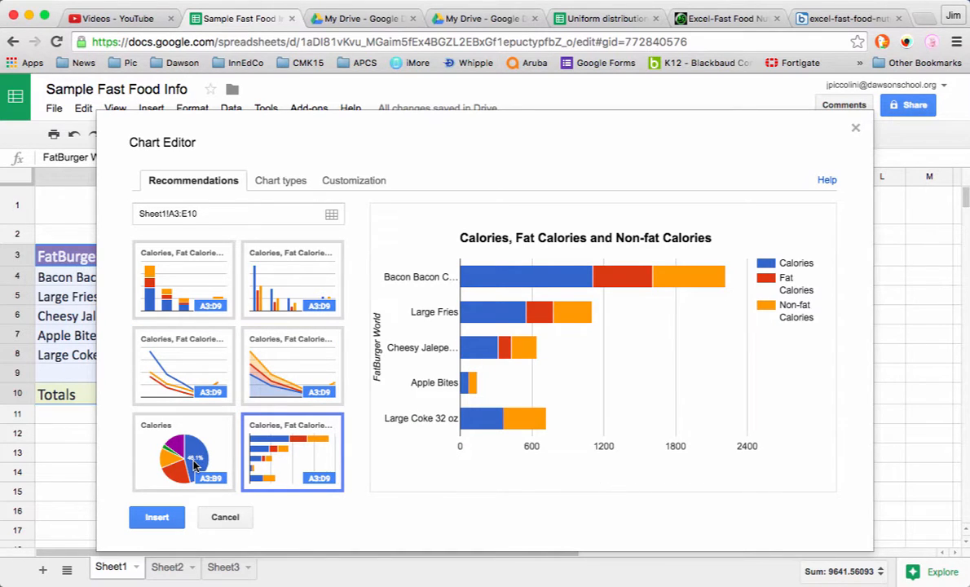
left_click(195, 465)
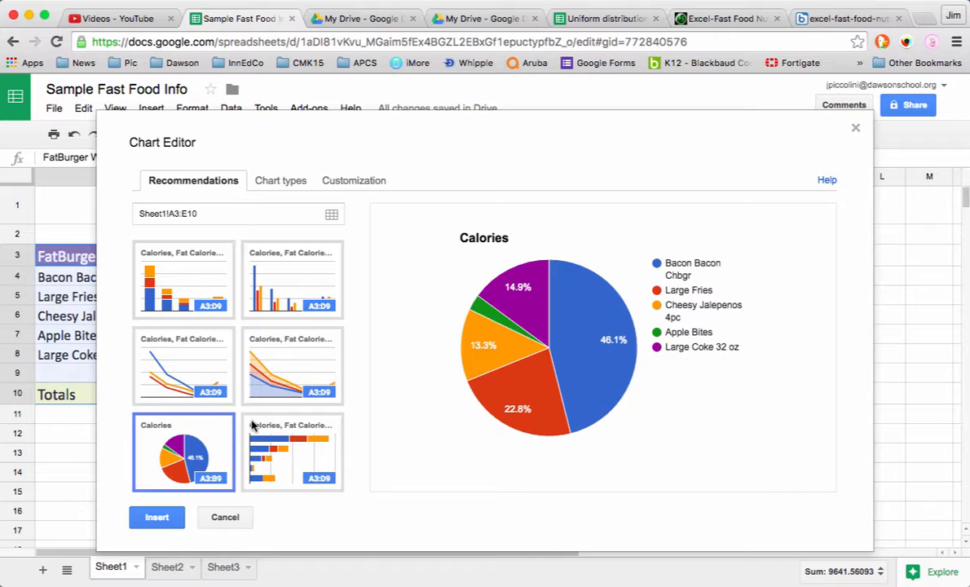
left_click(285, 376)
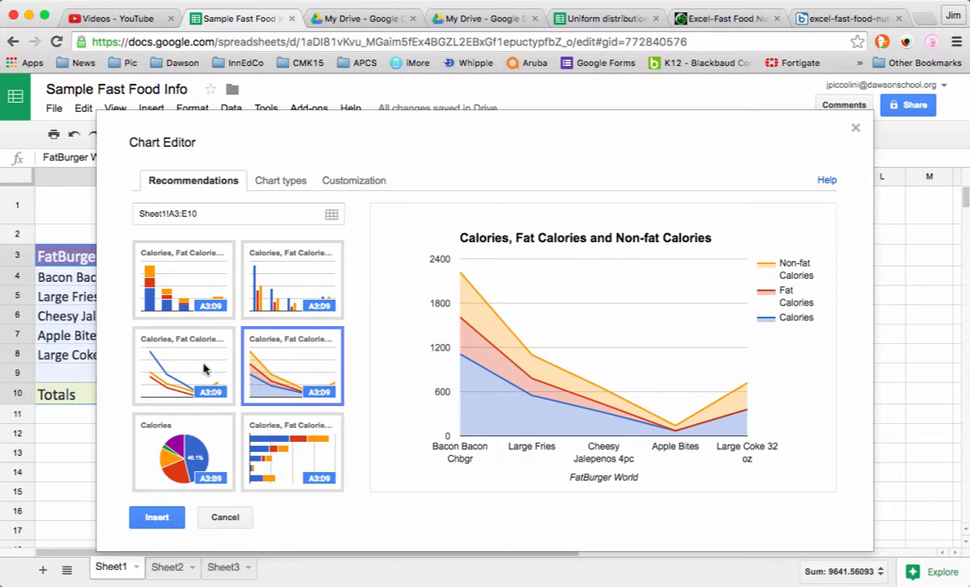
left_click(267, 283)
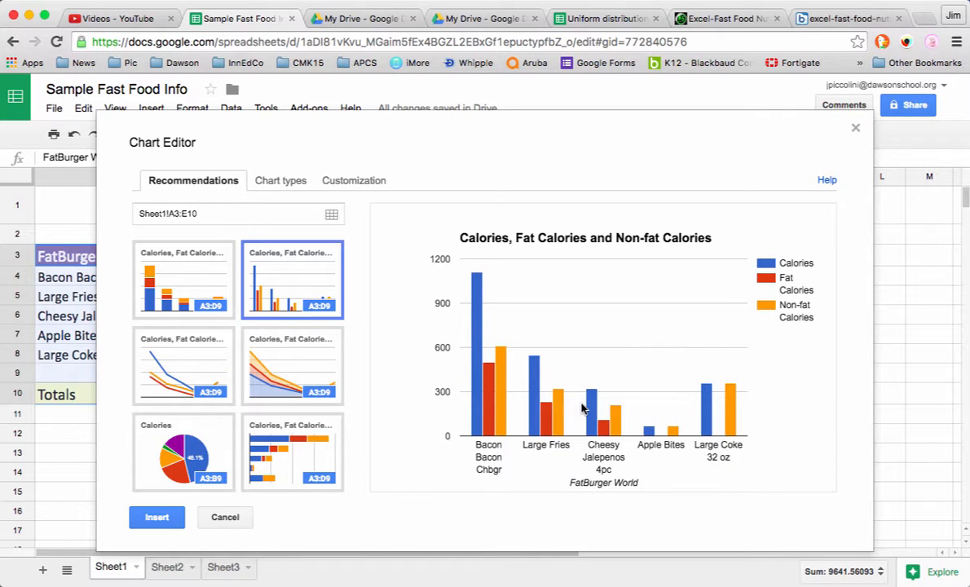
mouse_move(475, 279)
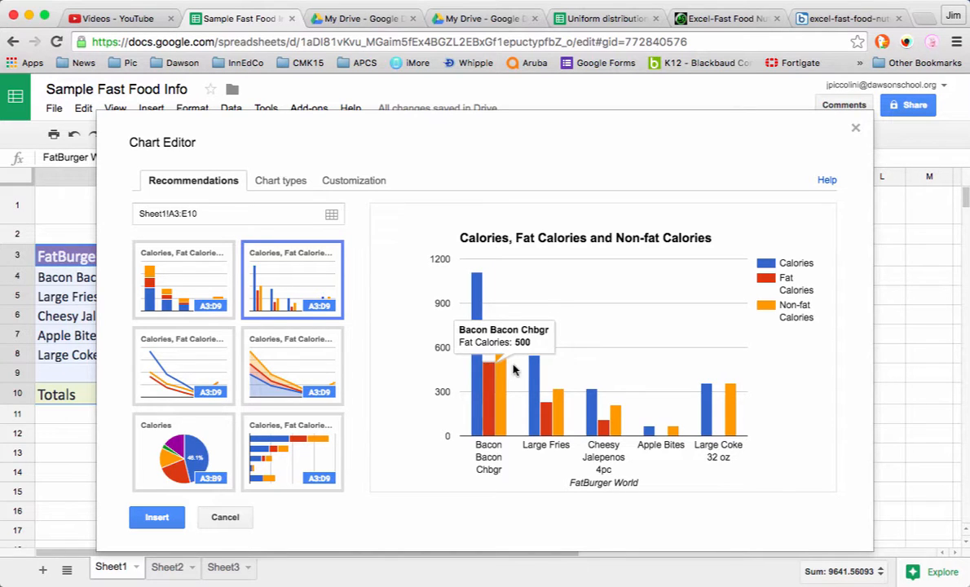
mouse_move(503, 369)
left_click(228, 520)
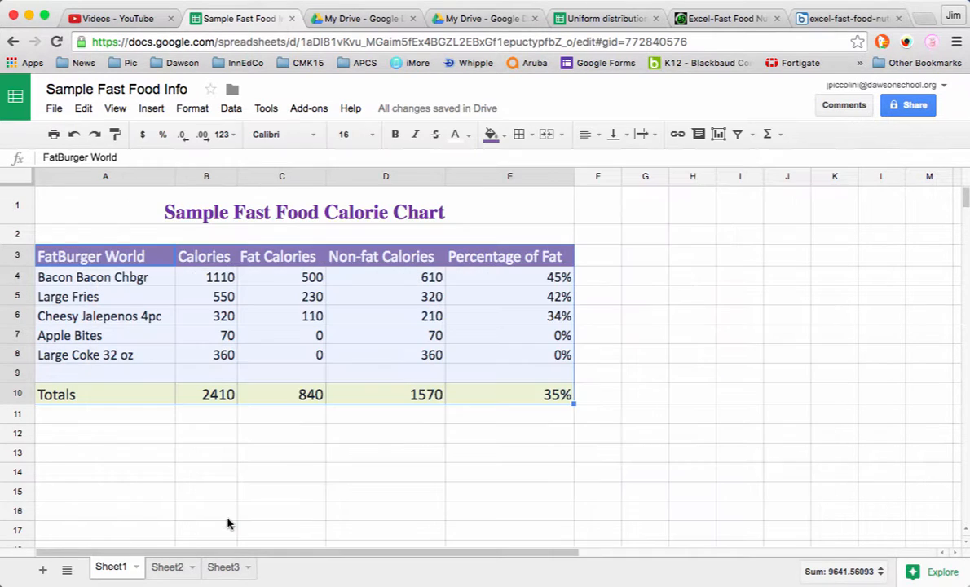
left_click(346, 472)
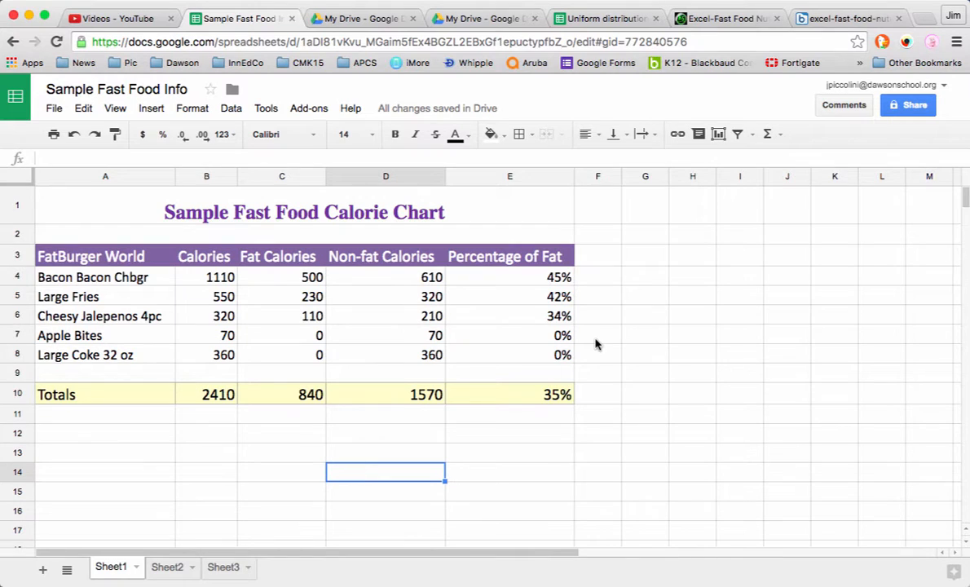
Start a new chart from only the food names in A3:A8 and the fat and non-fat calories in C3:D8
left_click(94, 259)
left_click_drag(95, 259, 102, 355)
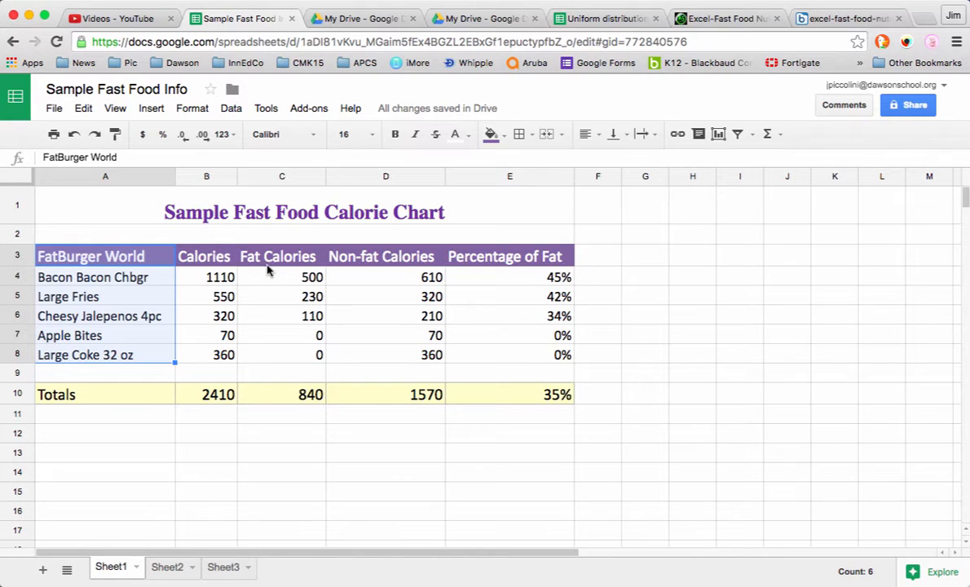
left_click_drag(276, 258, 363, 359)
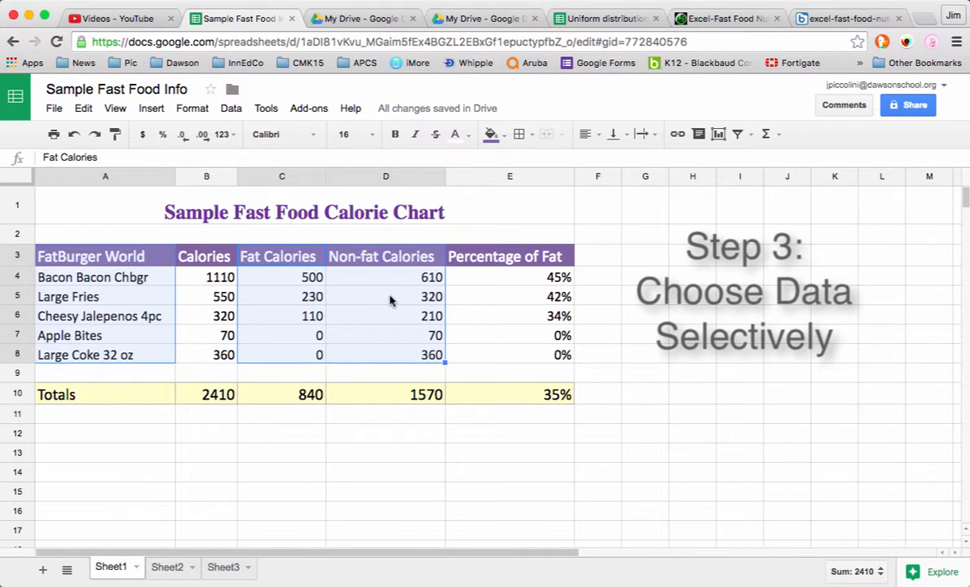
left_click(718, 135)
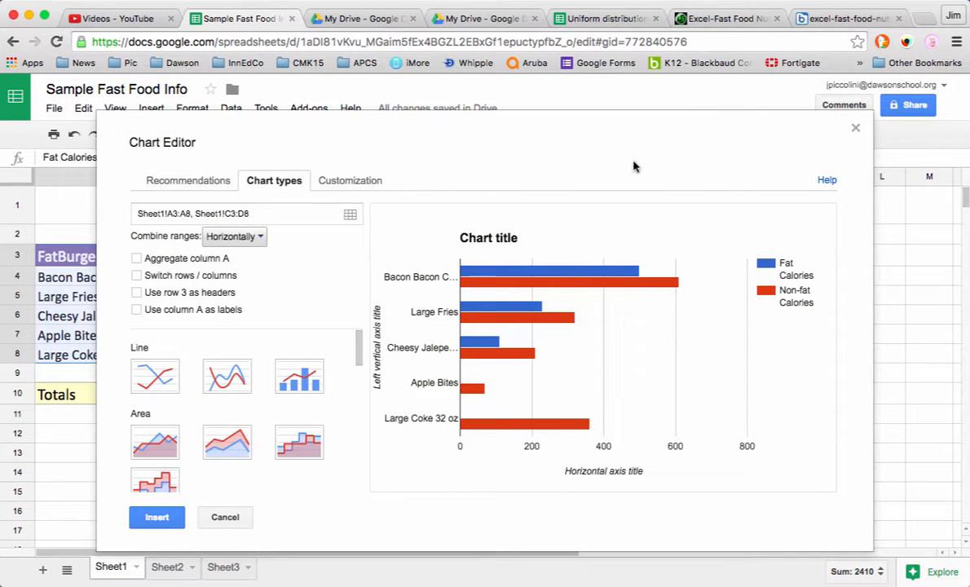
Compare the plain area and stacked stepped area chart types and choose the plain area chart
left_click(193, 183)
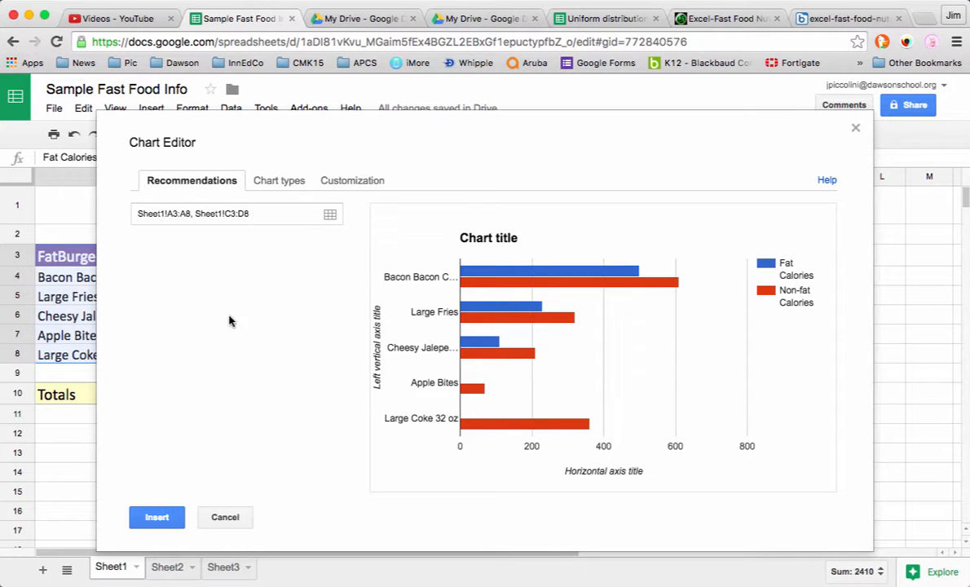
mouse_move(524, 303)
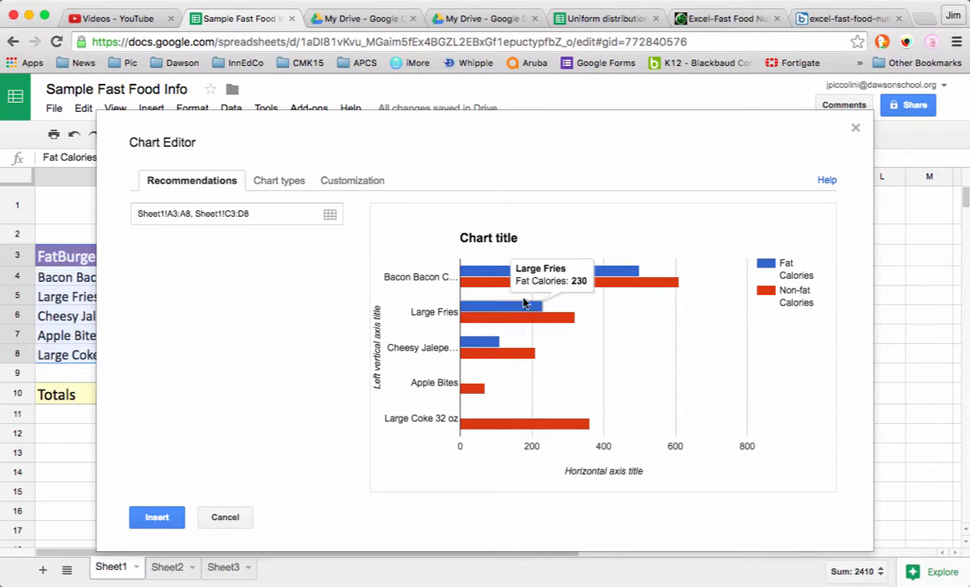
left_click(275, 181)
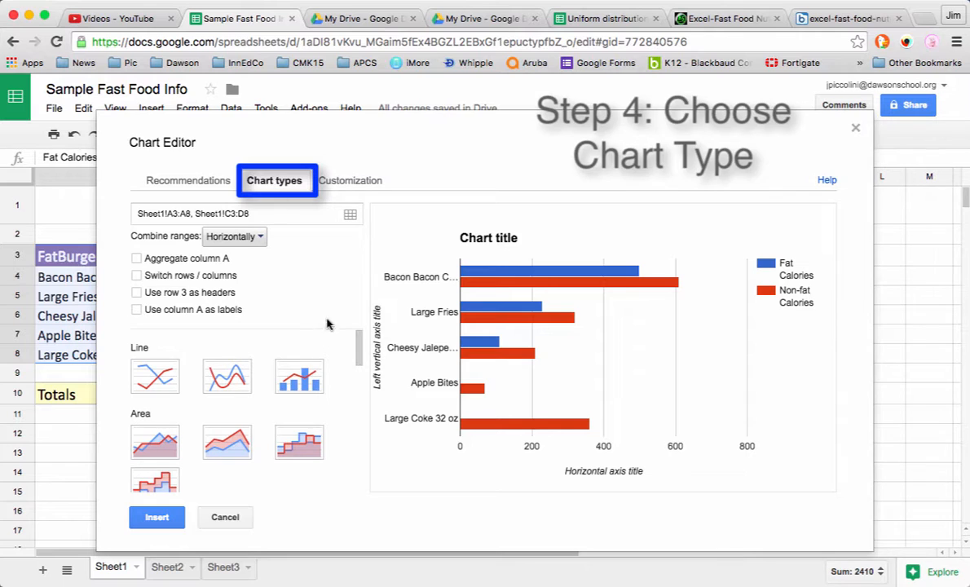
left_click(155, 453)
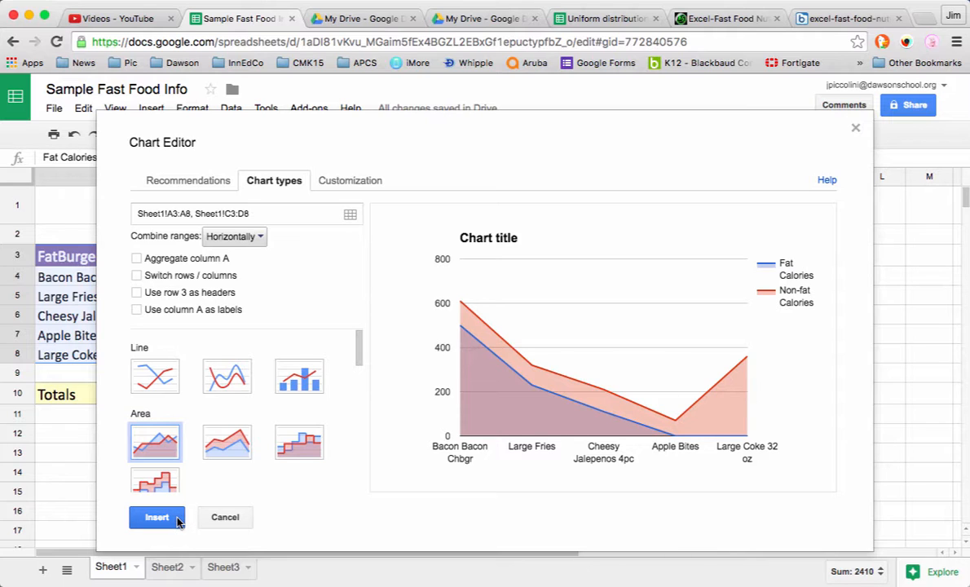
left_click(152, 483)
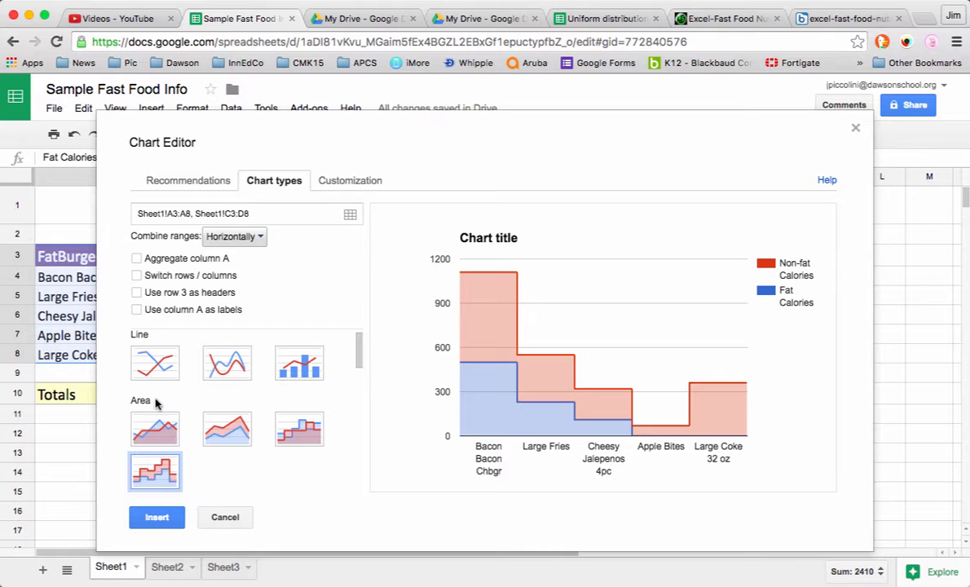
left_click(155, 432)
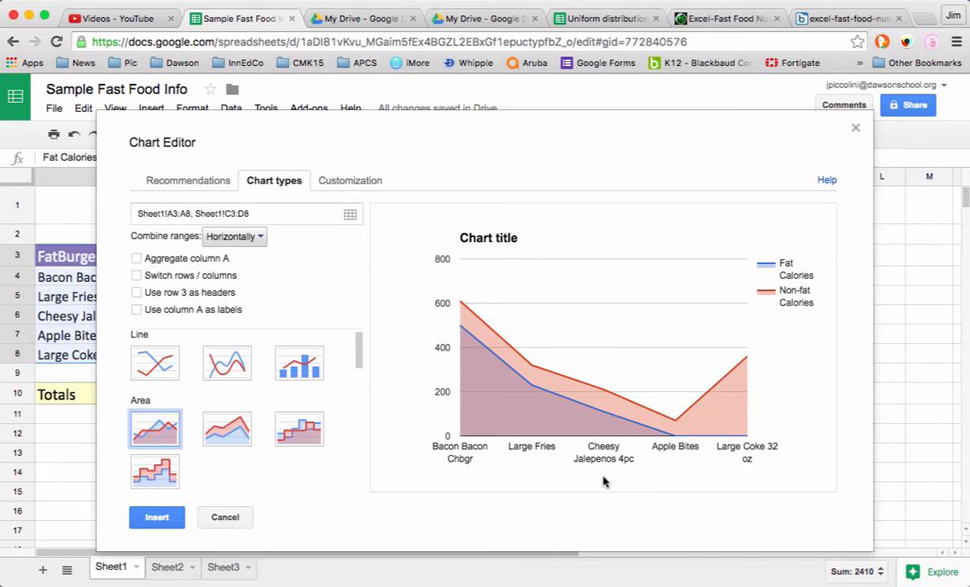
Set the chart title to "Watch the Fat Calorie Intake!" with a font size of 20
left_click(349, 186)
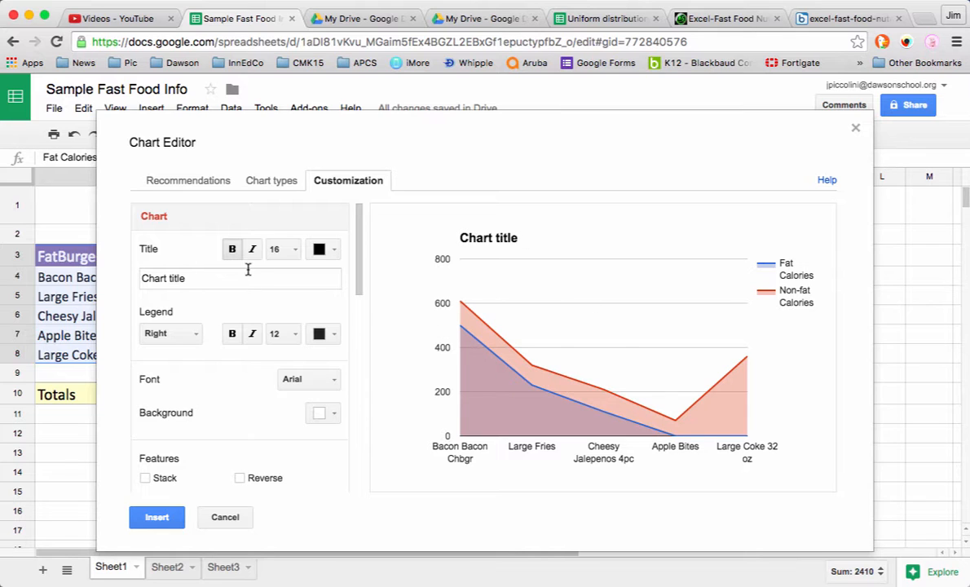
left_click_drag(189, 278, 120, 278)
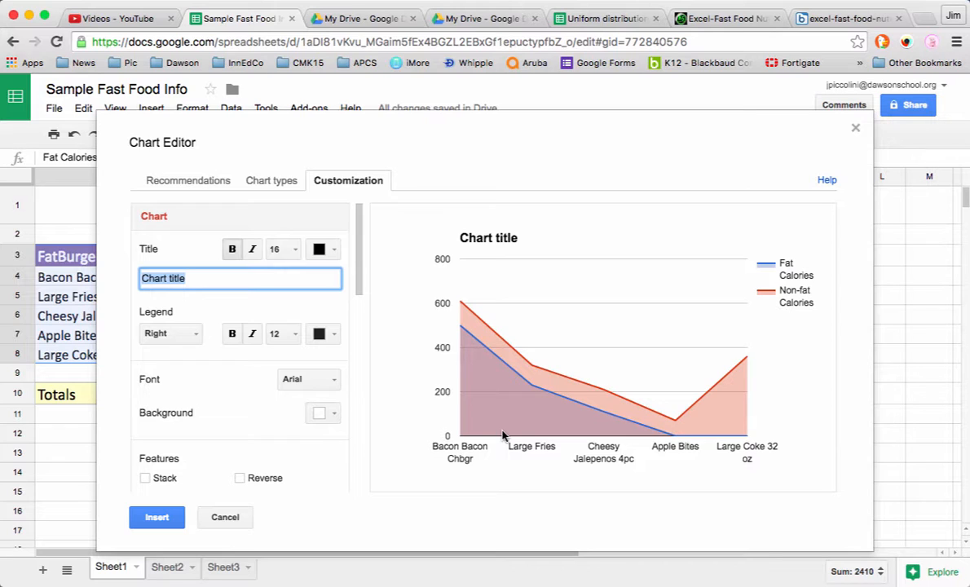
type("Watch the ")
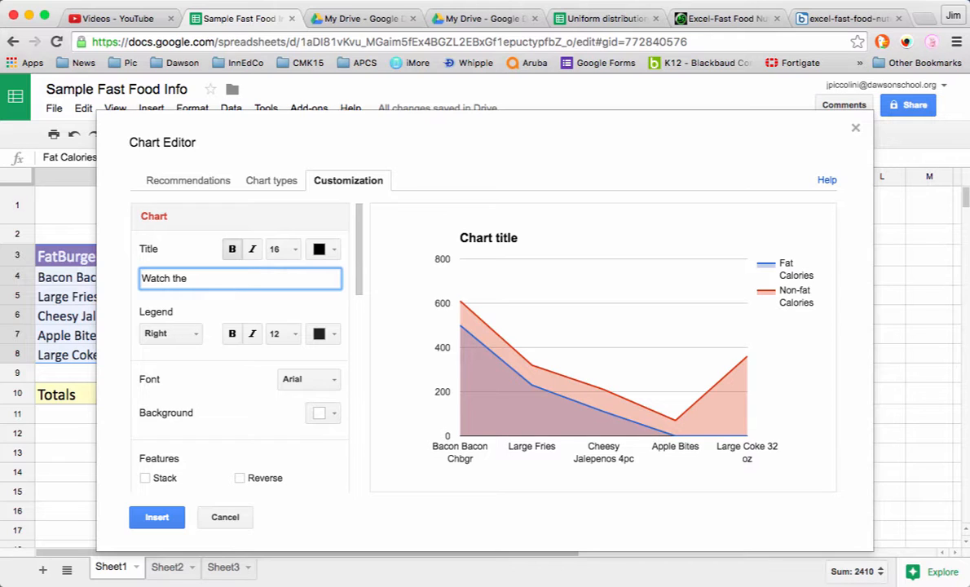
type("Fat Calorie Intake!")
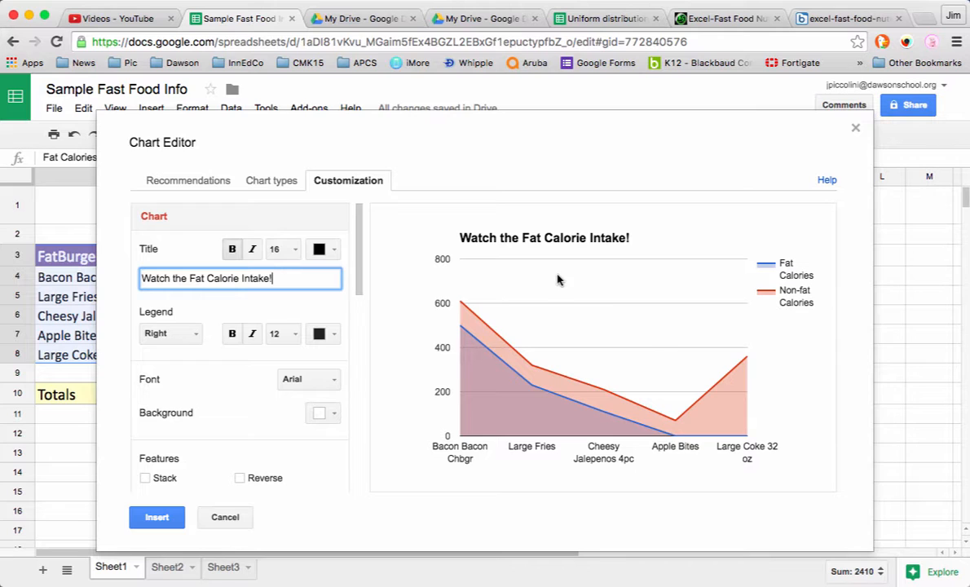
left_click(293, 250)
left_click(297, 377)
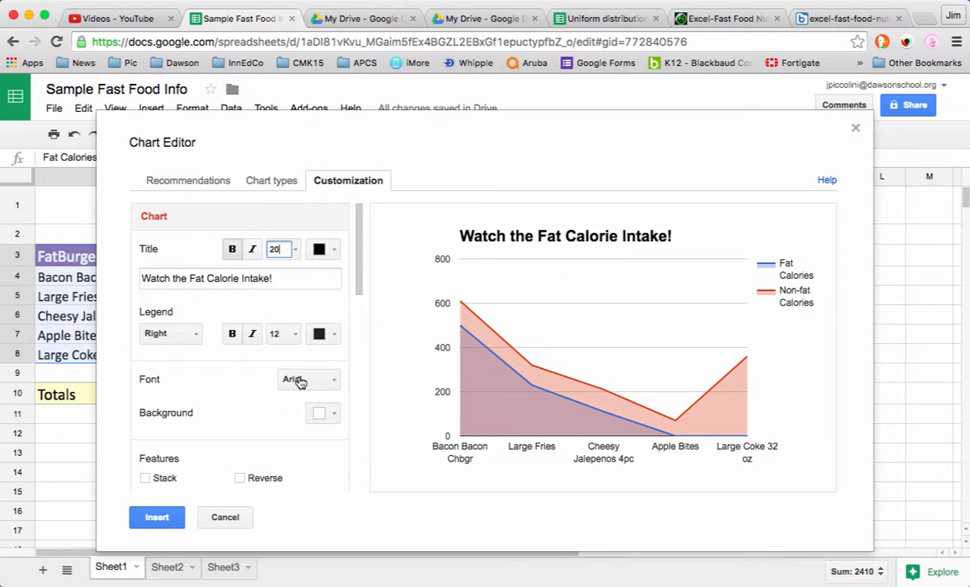
Try bright green as the chart title colour and set it back to black
left_click(334, 249)
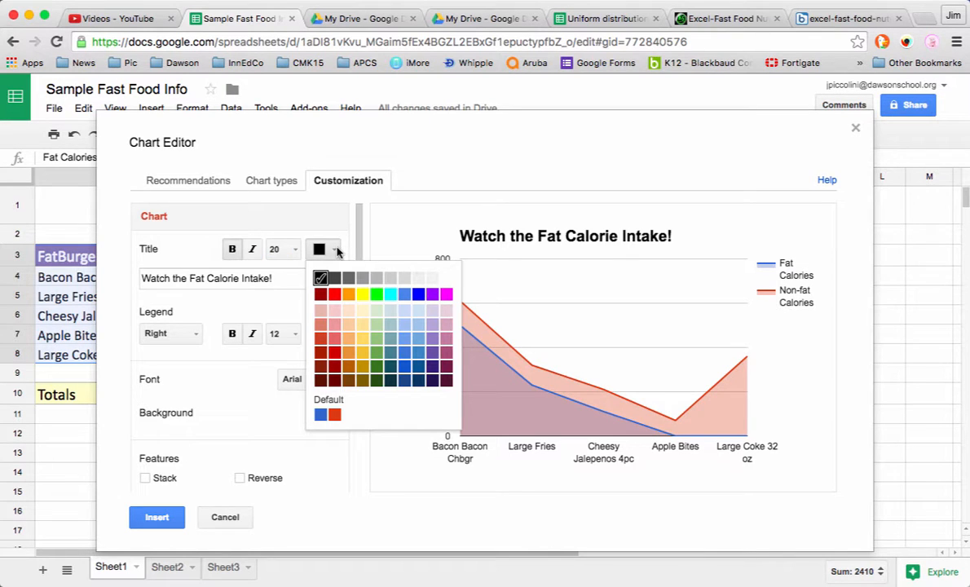
left_click(376, 295)
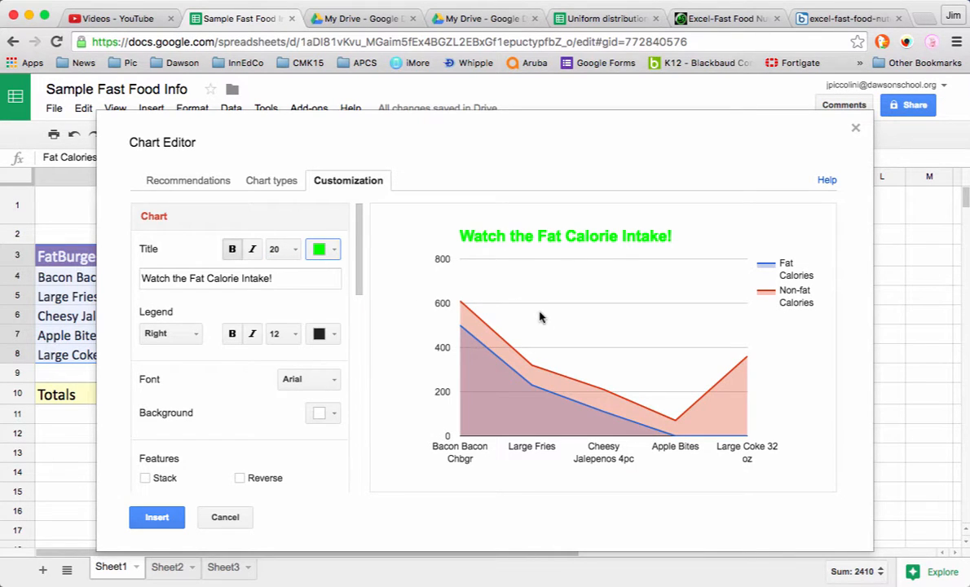
left_click(334, 250)
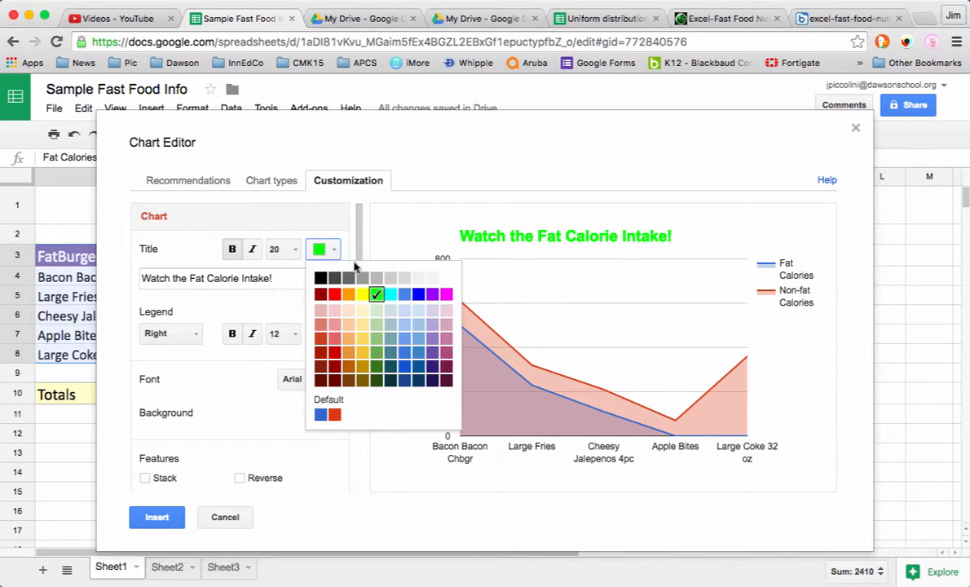
left_click(320, 280)
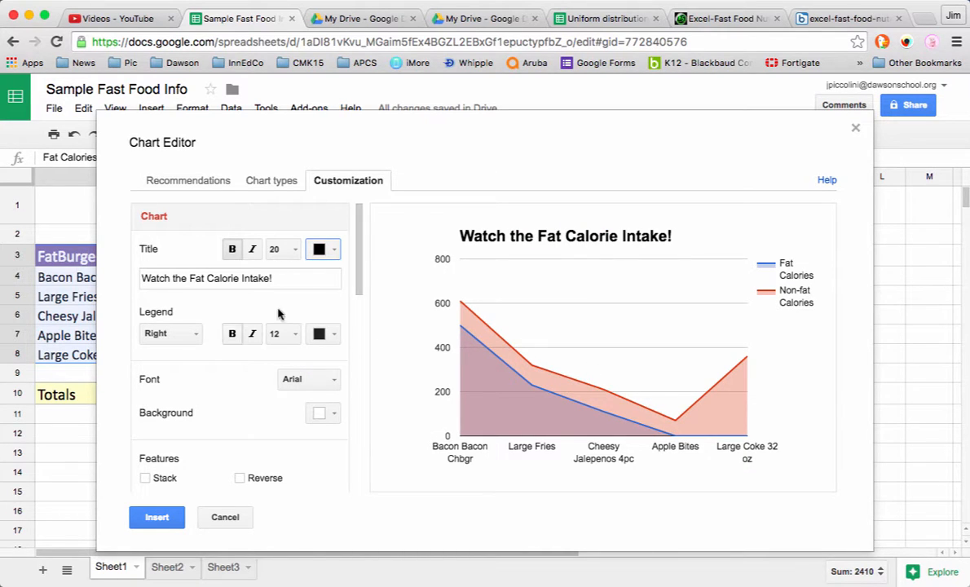
Try reversing the order of the food items in the chart and turn the reversal off again
left_click_drag(359, 273, 359, 293)
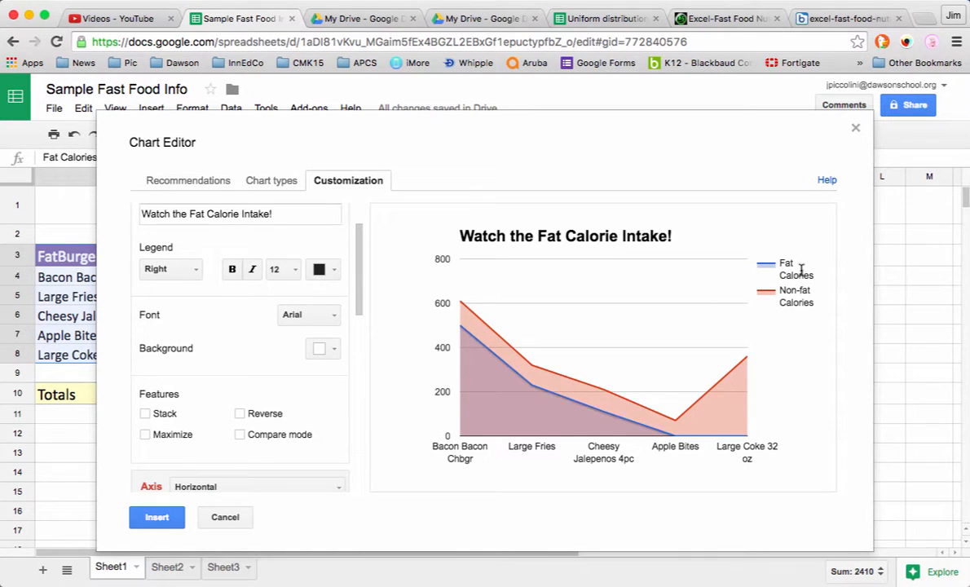
left_click(252, 273)
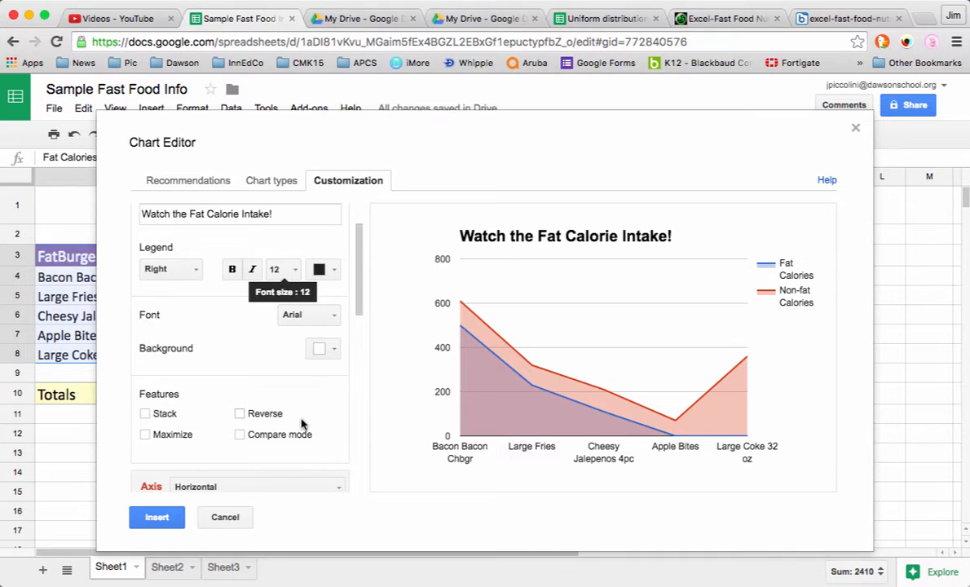
scroll(302, 422, "down", 2)
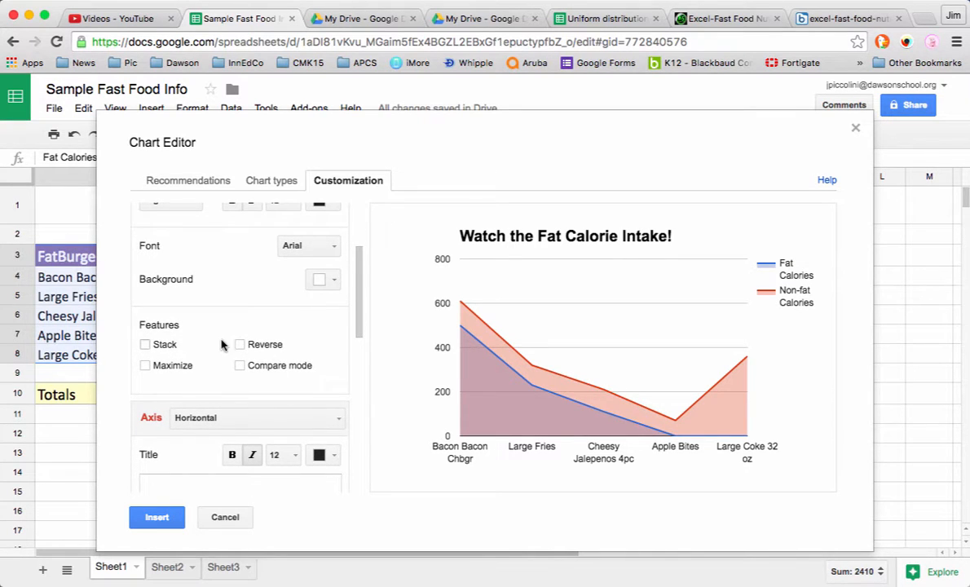
left_click(239, 346)
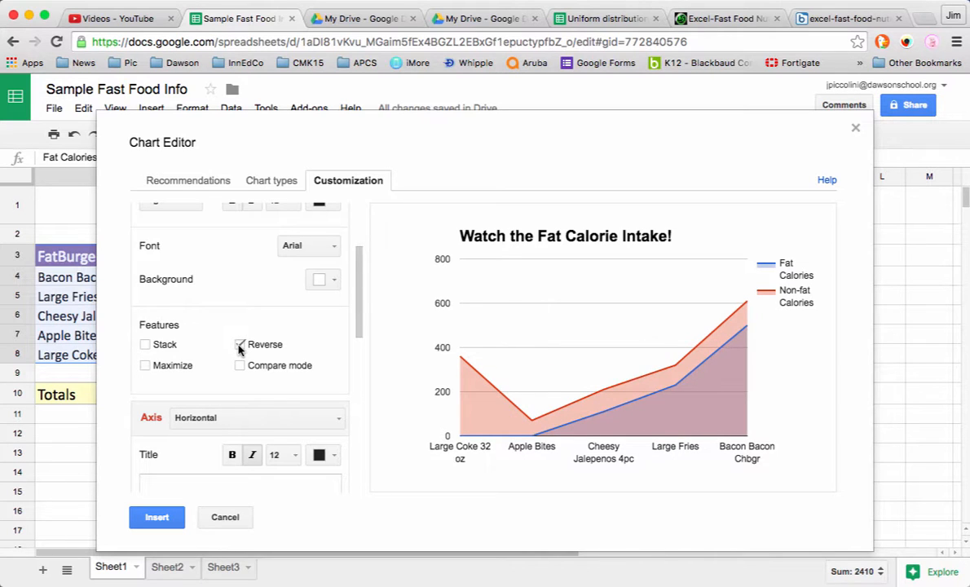
left_click(240, 347)
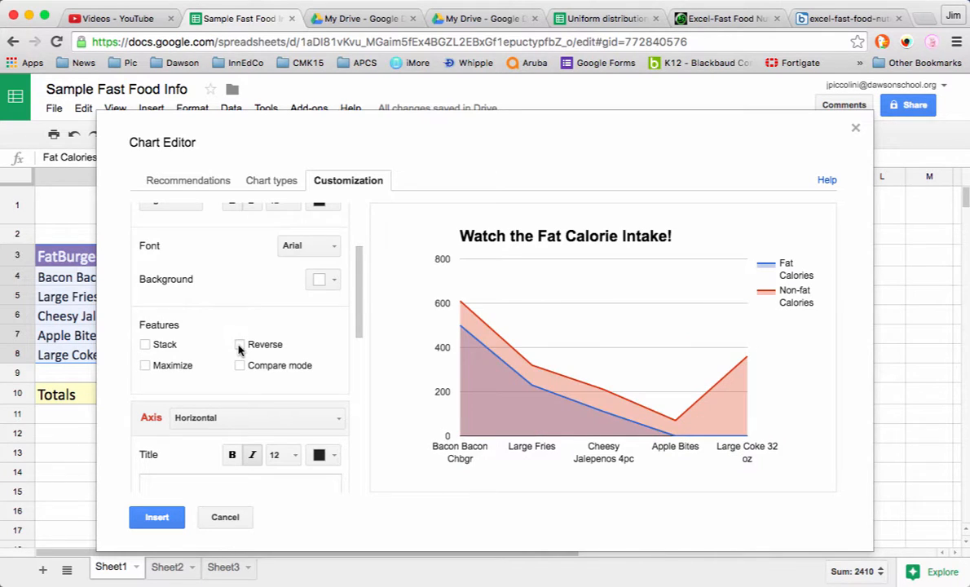
Title the horizontal axis "Food item" and make that axis title bold
scroll(283, 380, "down", 3)
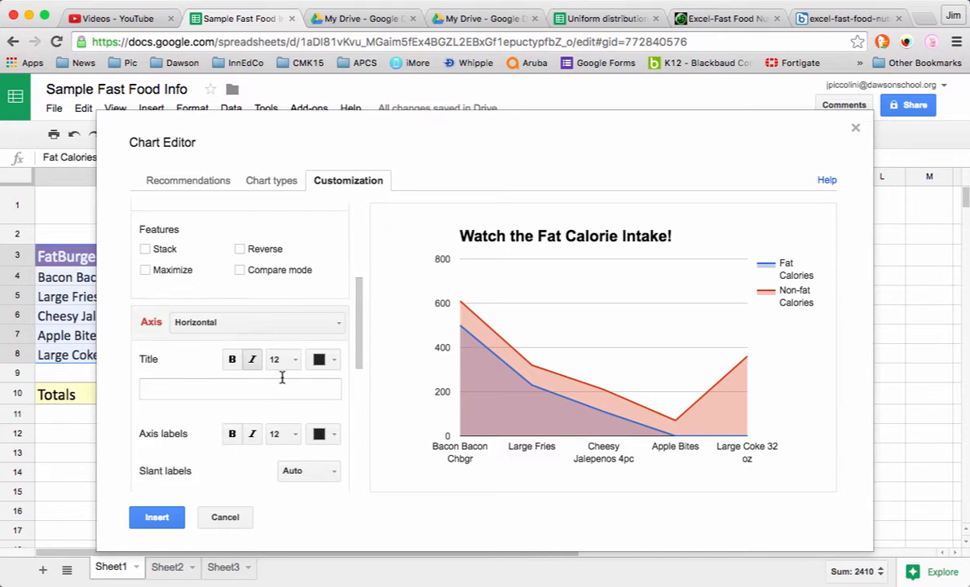
scroll(282, 377, "down", 1)
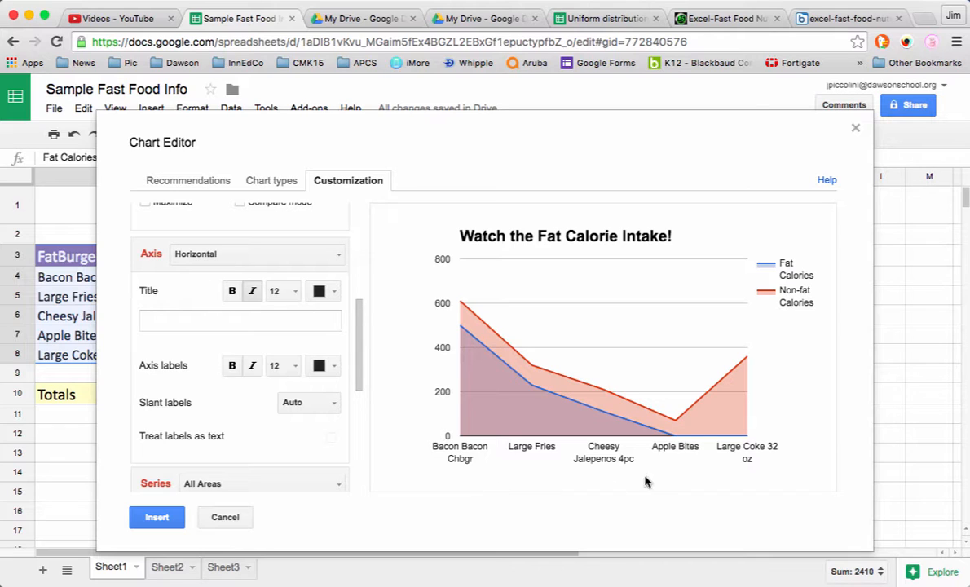
left_click(209, 320)
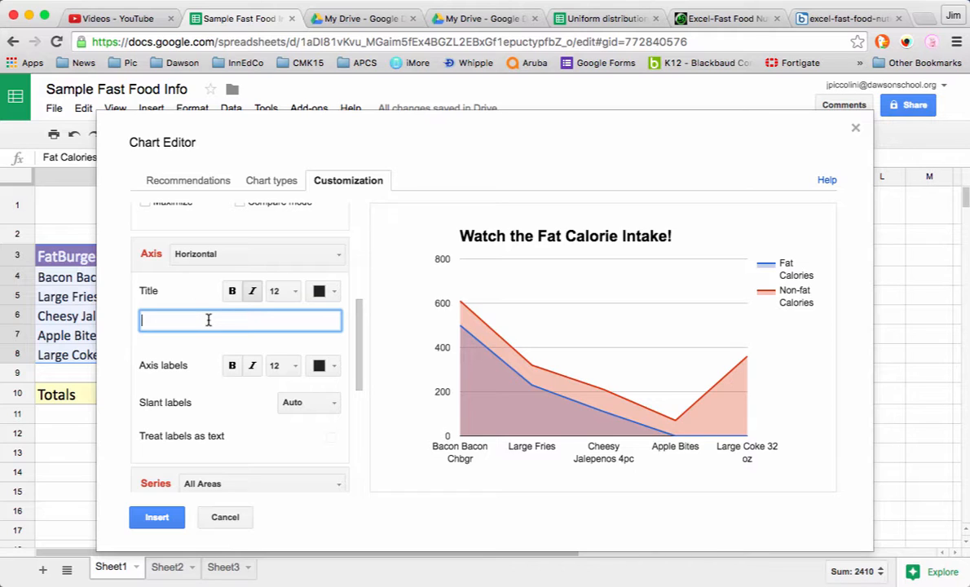
type("Food item")
left_click(308, 349)
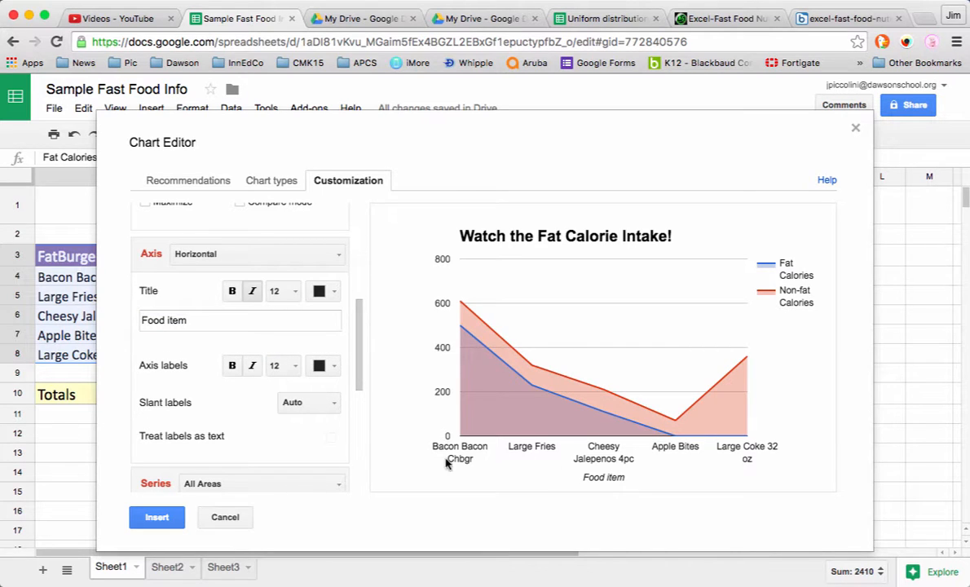
left_click(231, 292)
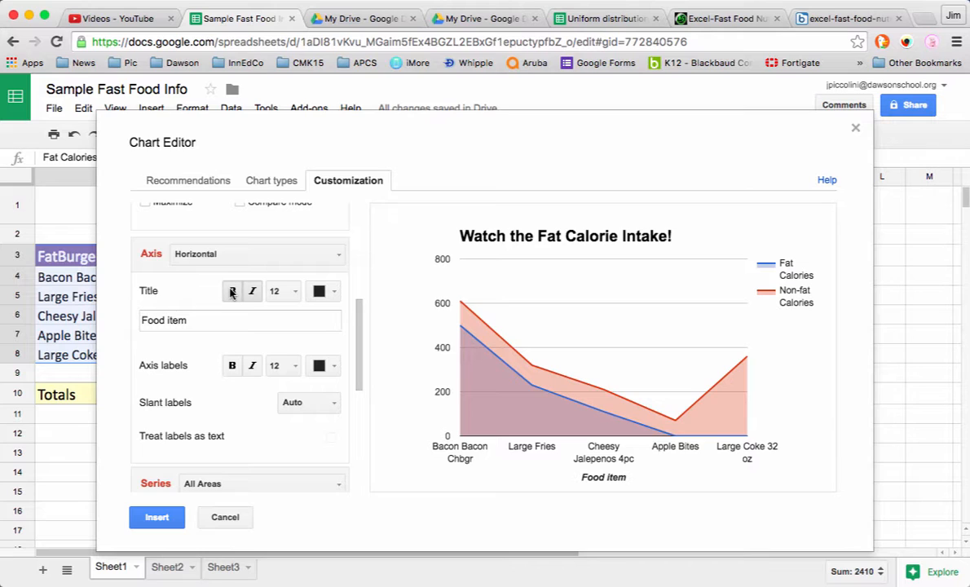
Title the left vertical axis "Calories" and make that axis title bold
left_click(327, 252)
left_click(306, 310)
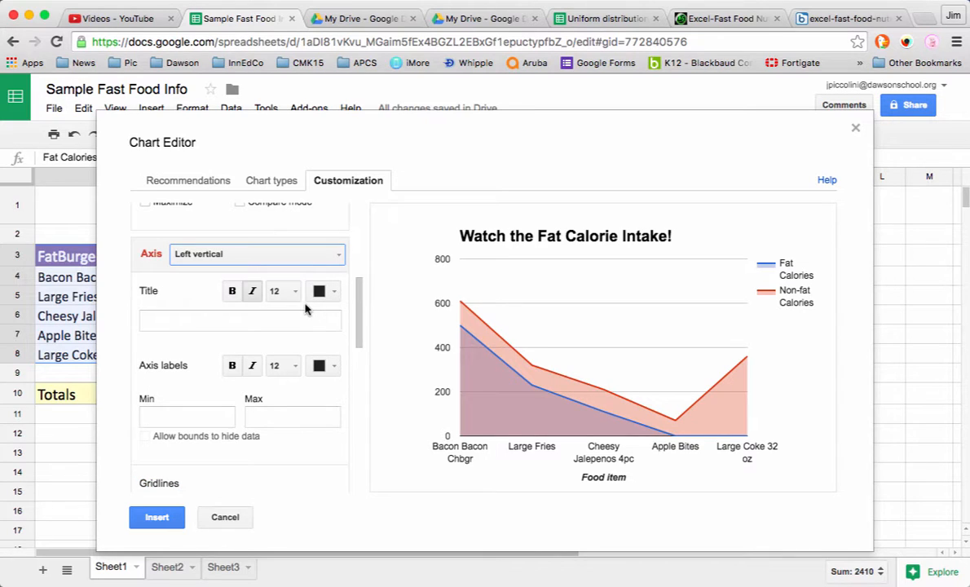
left_click(241, 318)
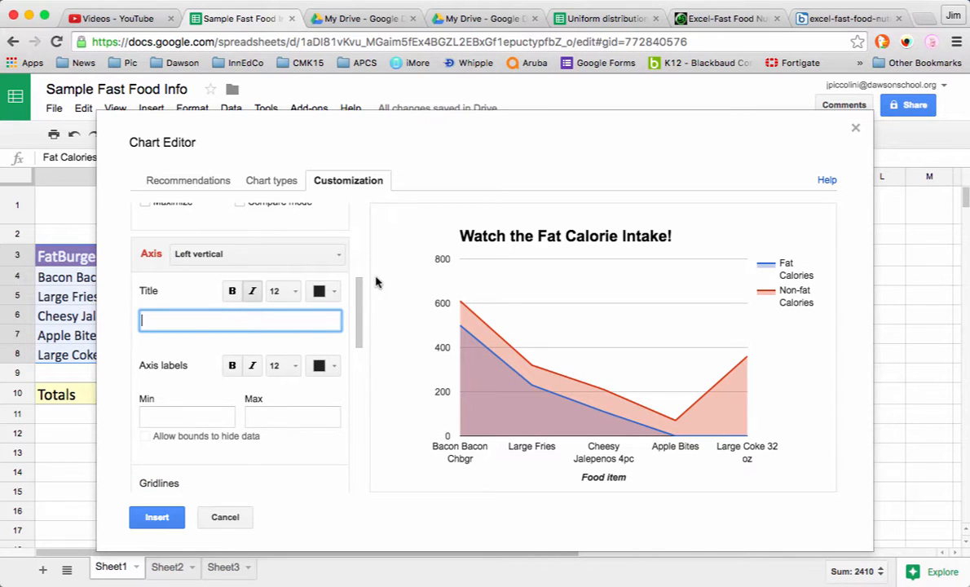
type("Calories")
left_click(232, 294)
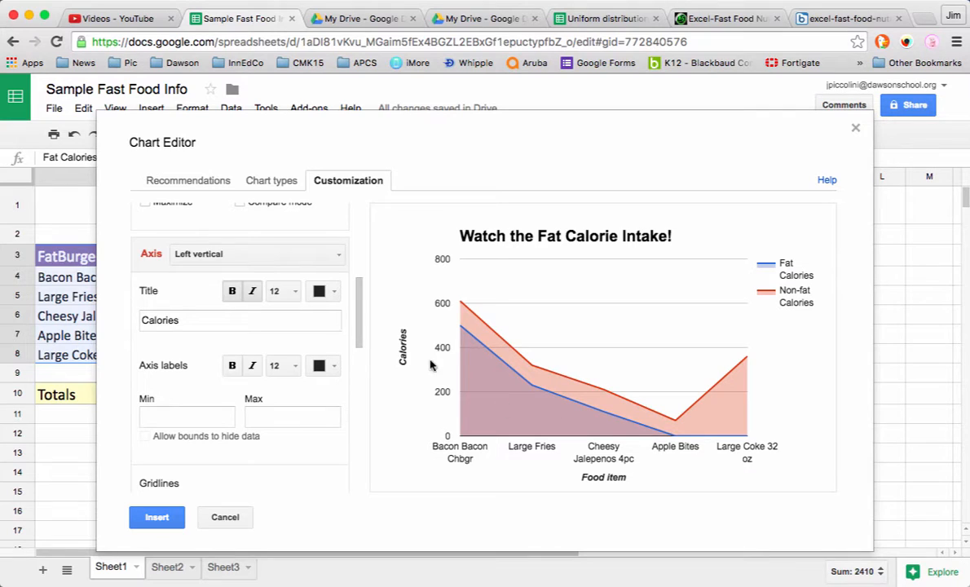
Set the left vertical axis maximum to 625
mouse_move(538, 385)
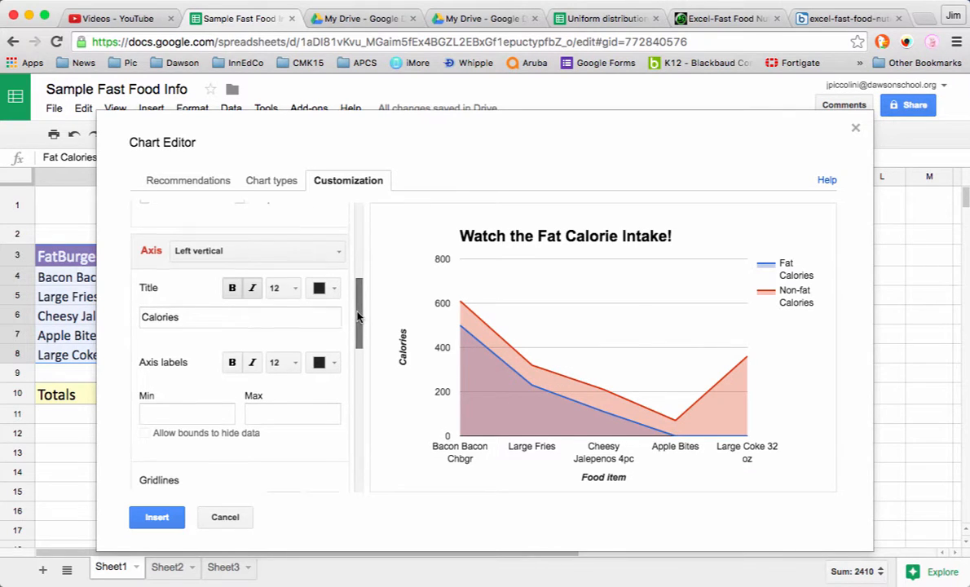
scroll(357, 318, "down", 1)
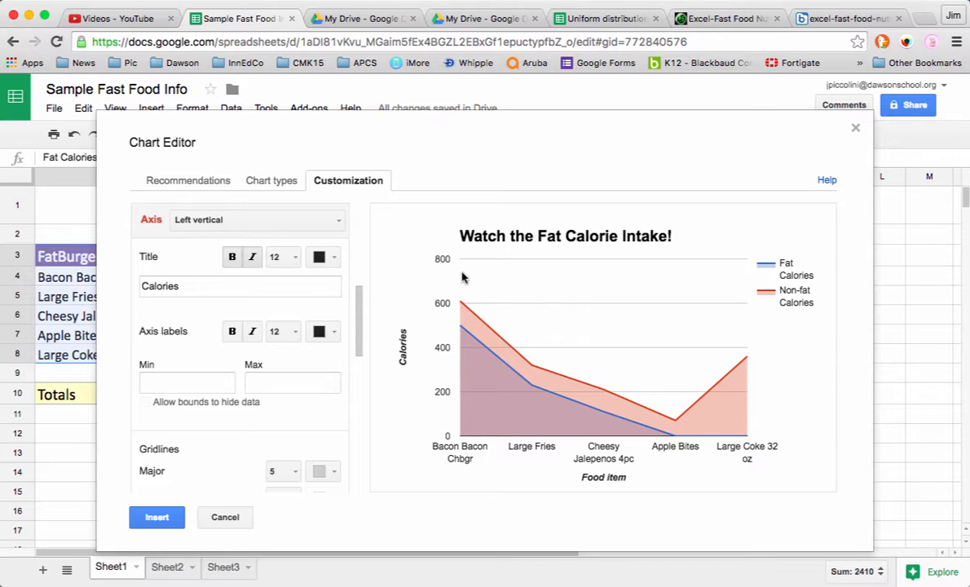
mouse_move(460, 309)
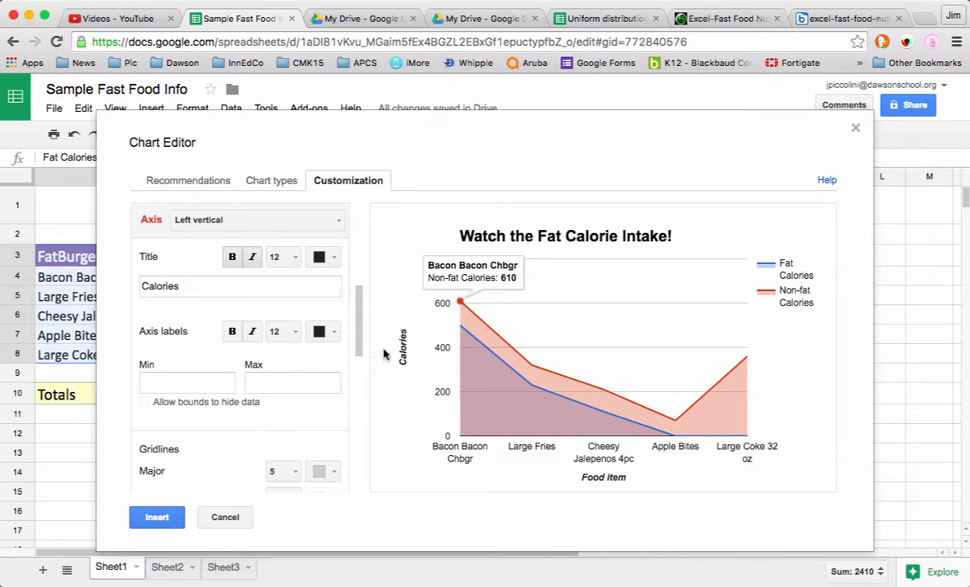
left_click(284, 388)
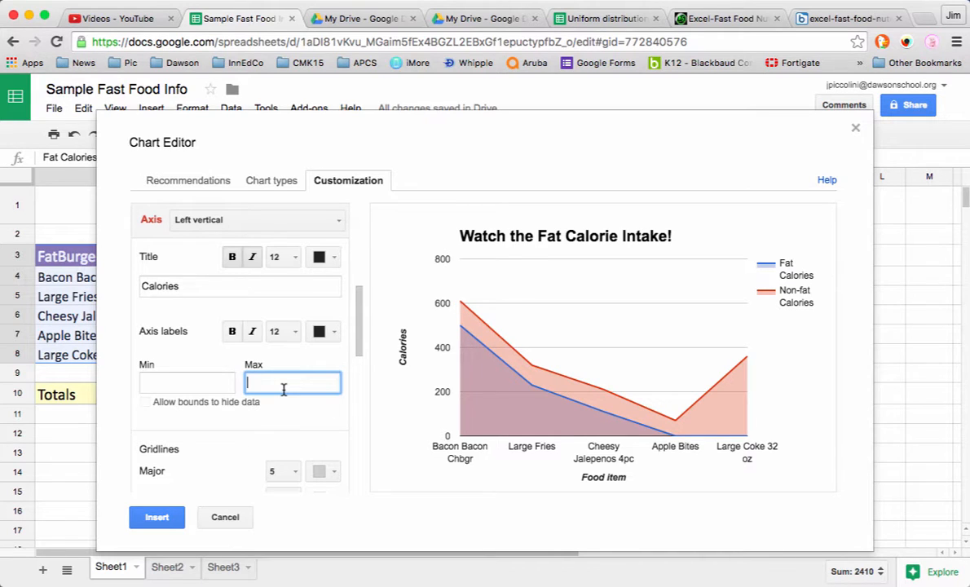
type("625")
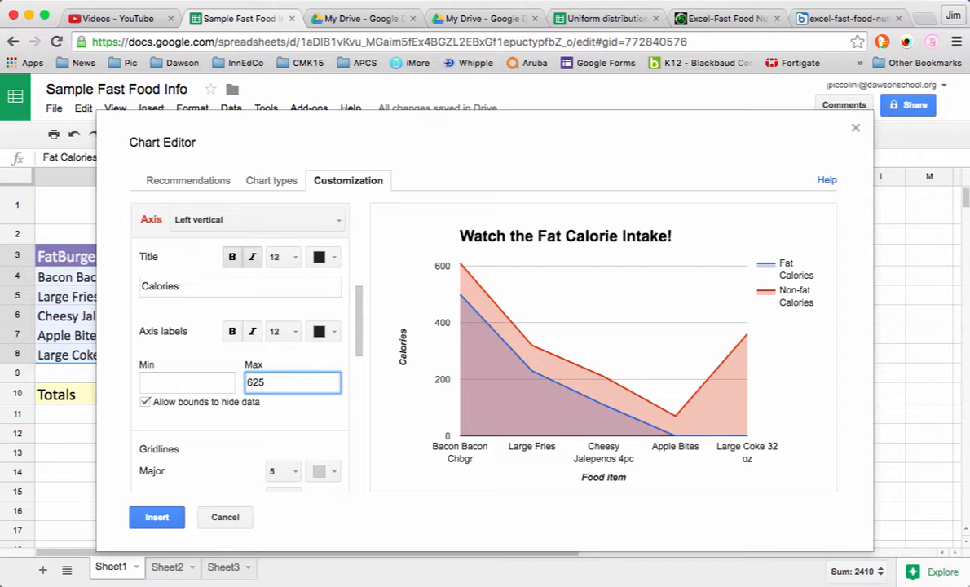
Try 300 as the left vertical axis minimum and change it to 0
left_click(151, 381)
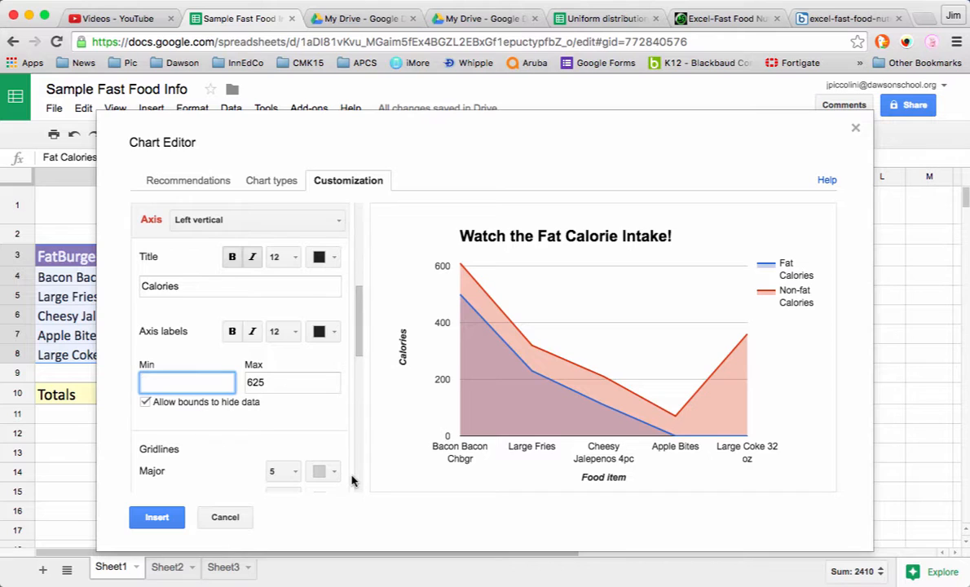
type("300")
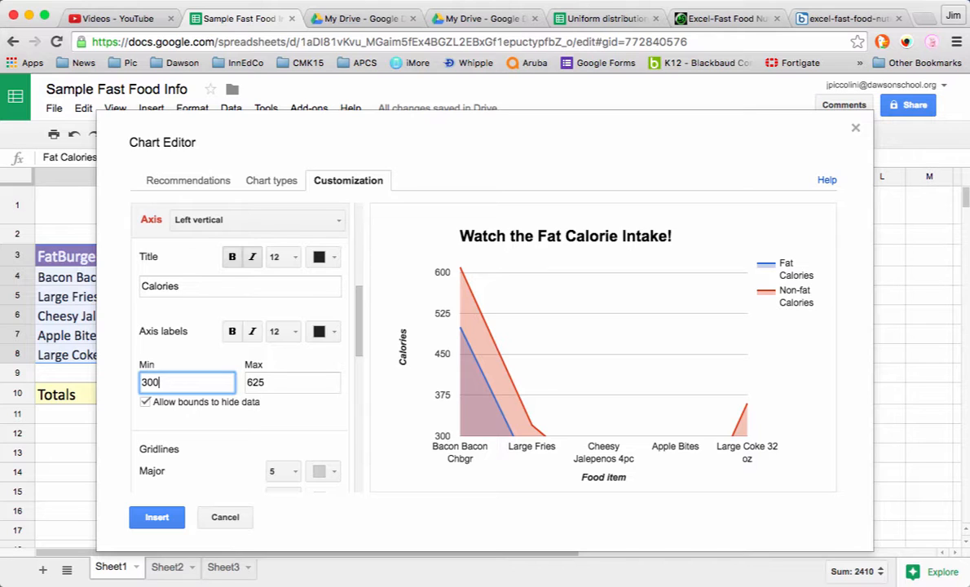
key("BackSpace")
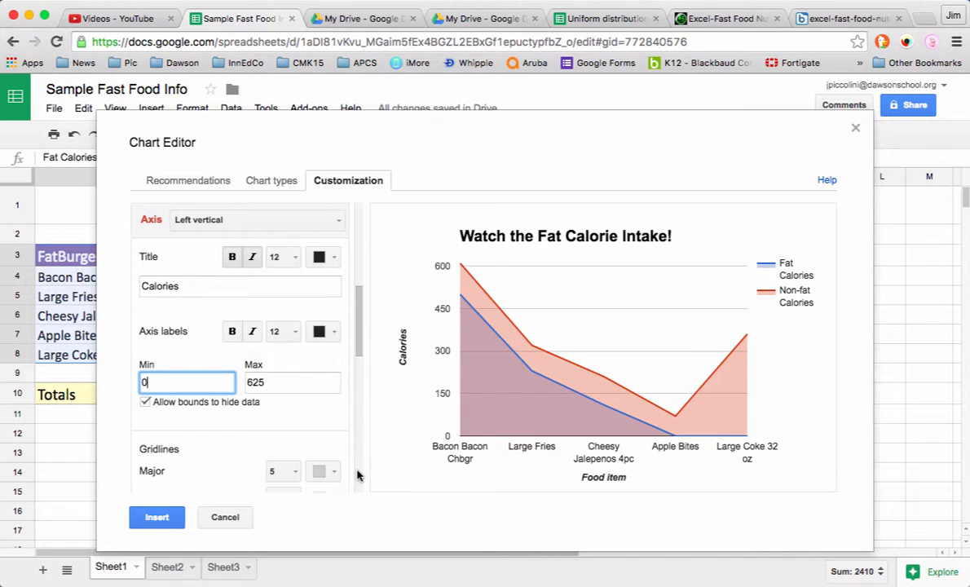
Try a major gridline count of 10 on the left vertical axis
scroll(357, 476, "down", 3)
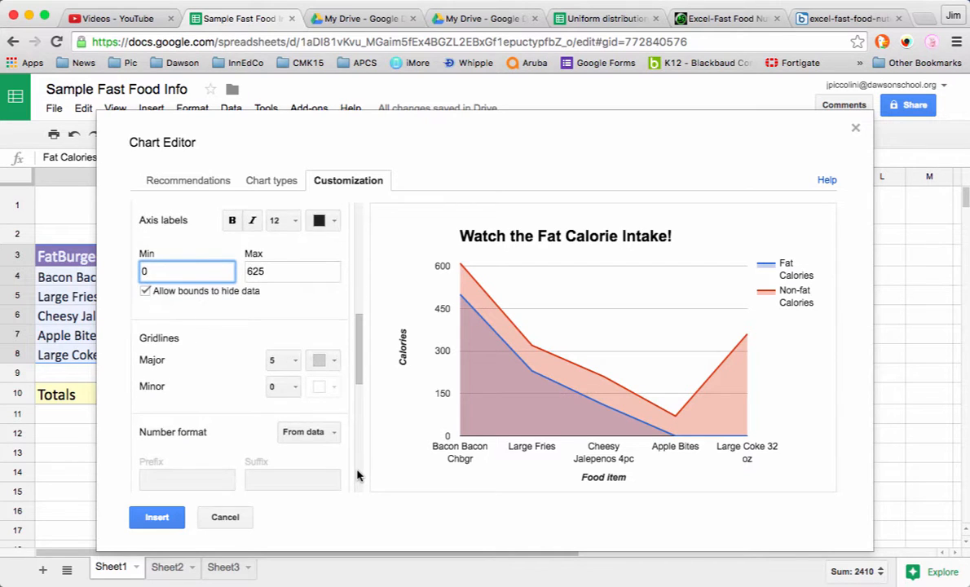
scroll(357, 476, "down", 1)
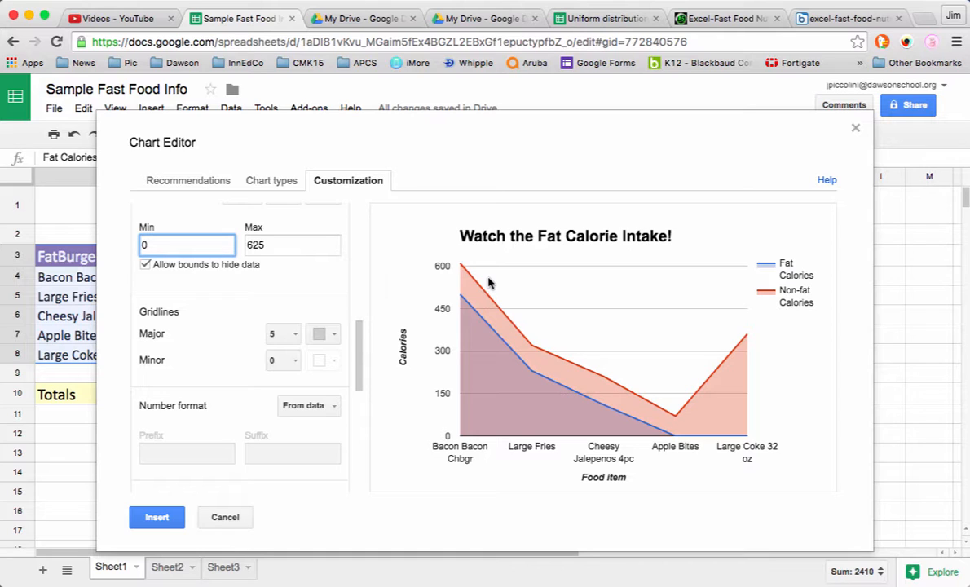
left_click(296, 341)
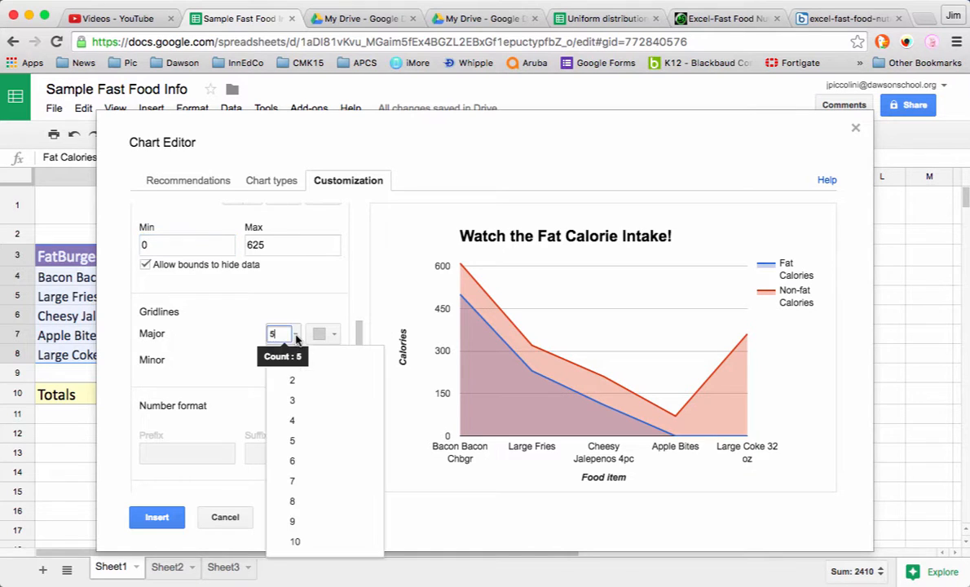
left_click(298, 542)
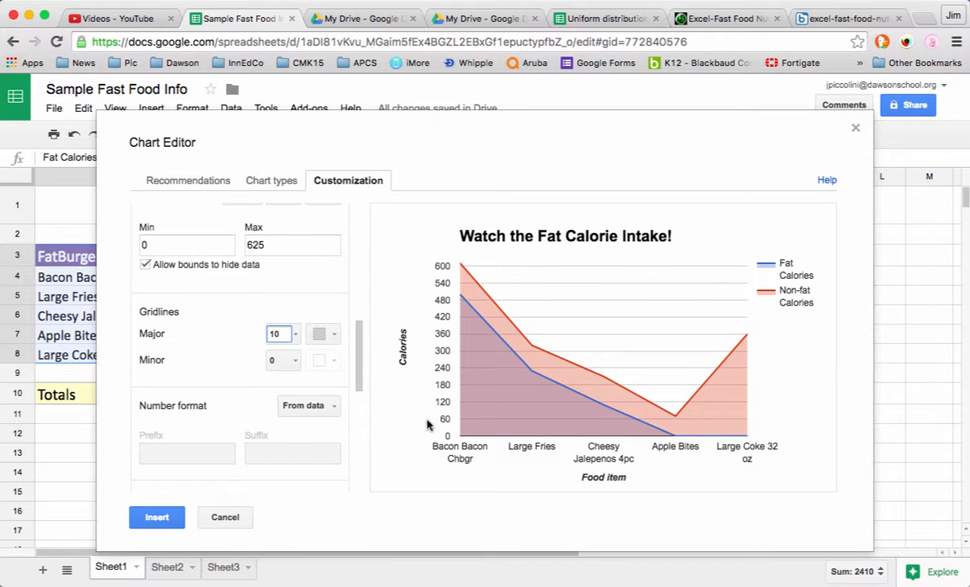
Try blue for the major gridlines, settle on a medium grey, and set their count to 5
left_click(334, 334)
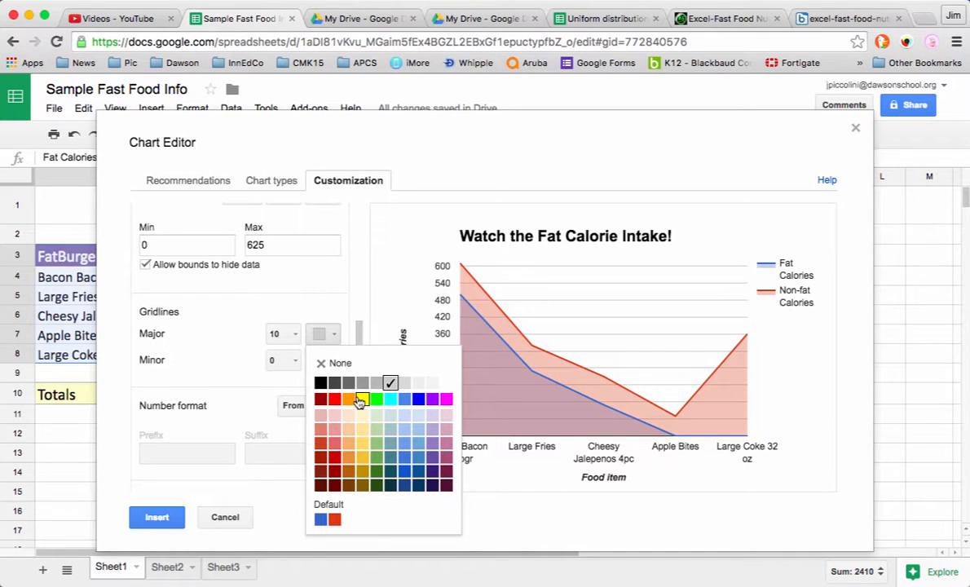
left_click(419, 399)
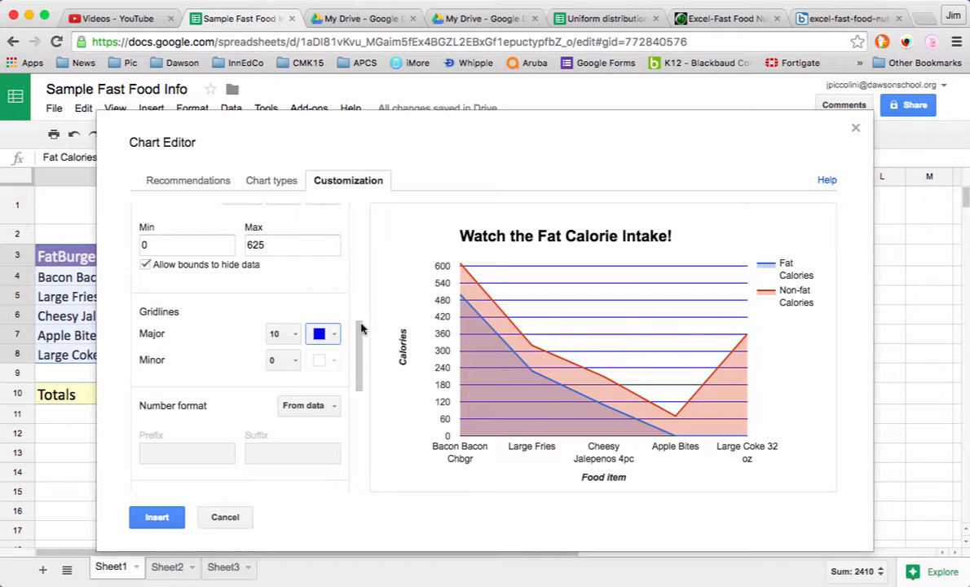
left_click(334, 334)
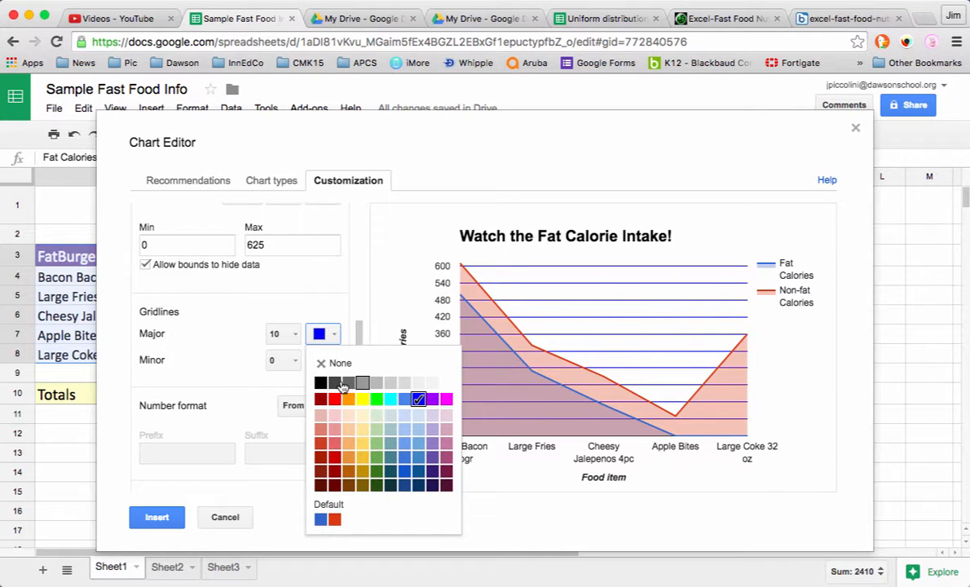
left_click(367, 382)
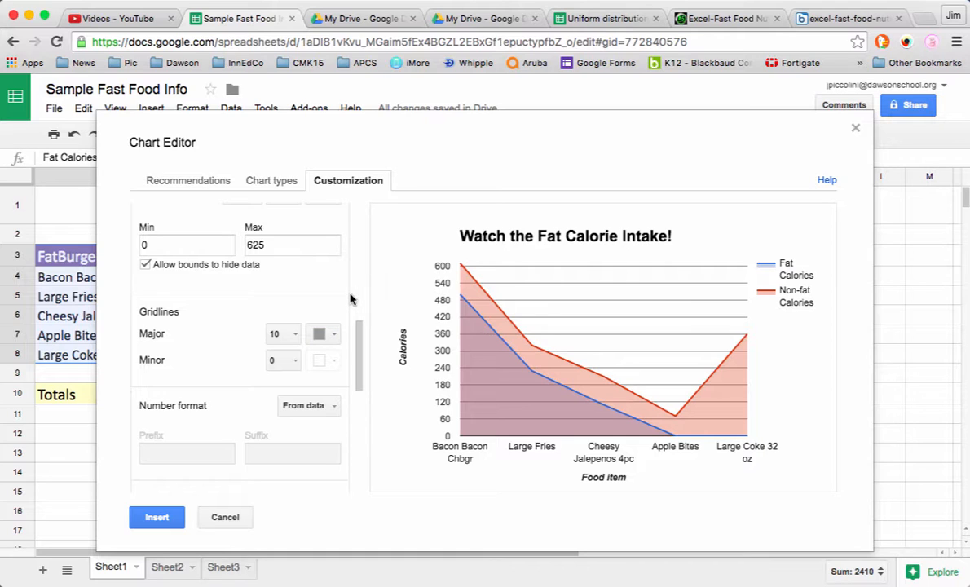
left_click(297, 339)
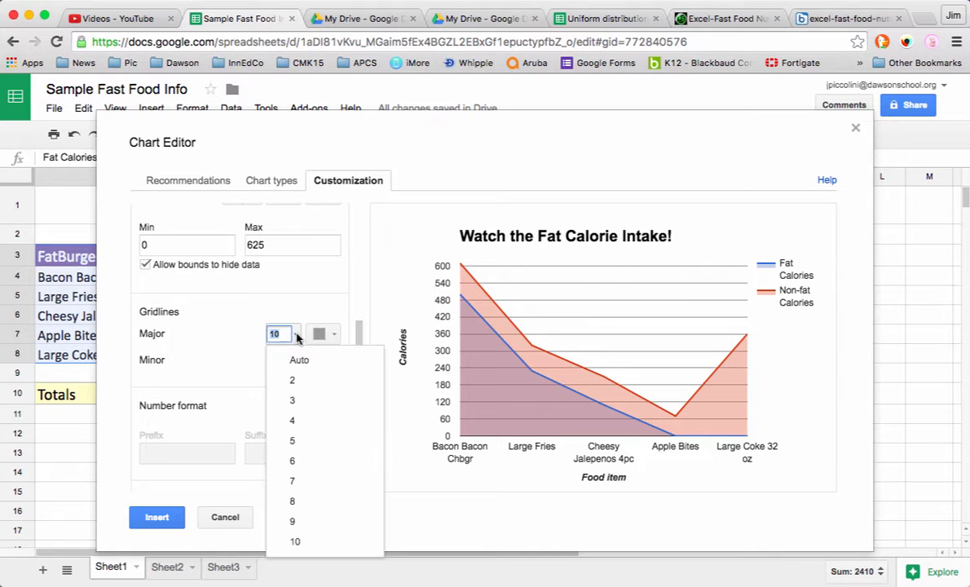
left_click(298, 438)
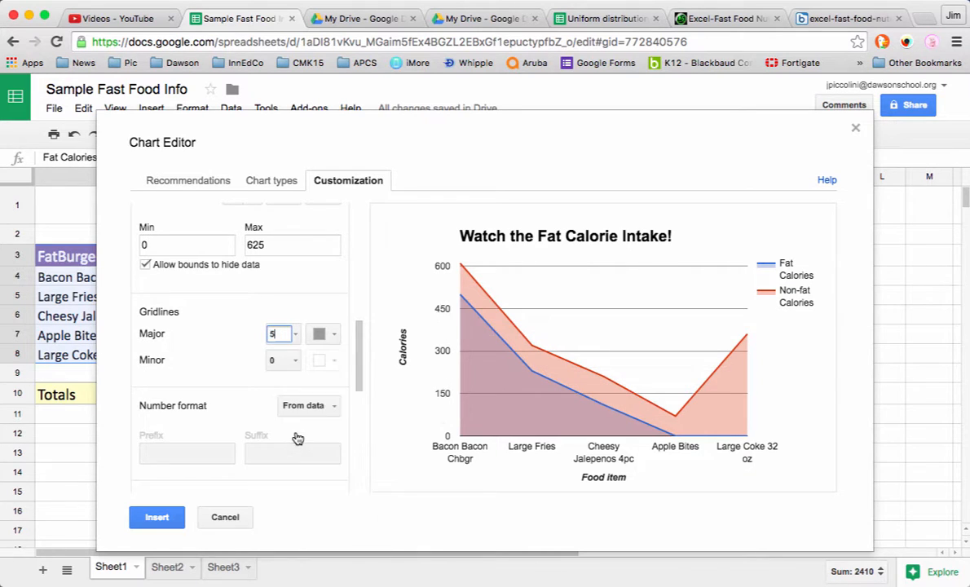
Try a minor gridline count of 10 on the left vertical axis and return it to 0
left_click(295, 365)
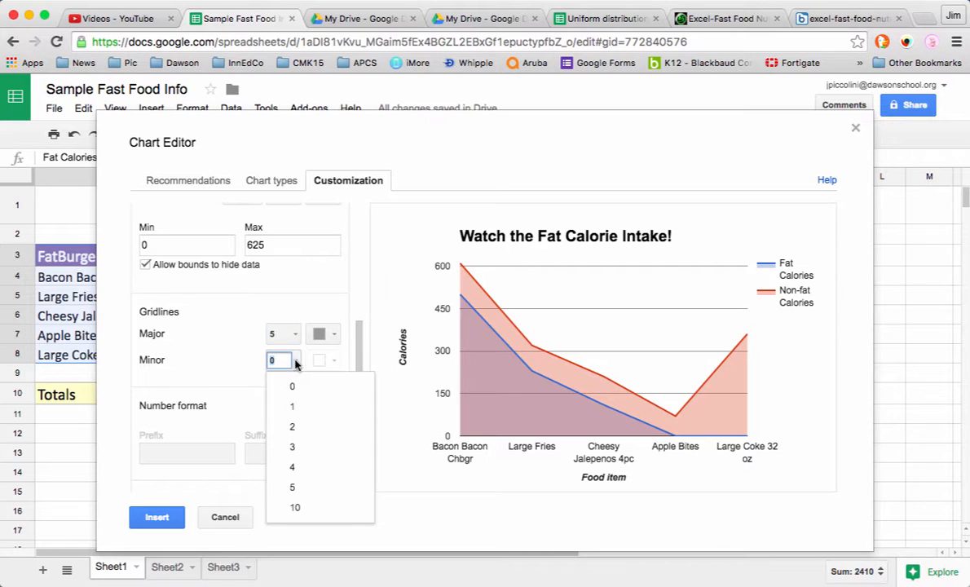
left_click(298, 506)
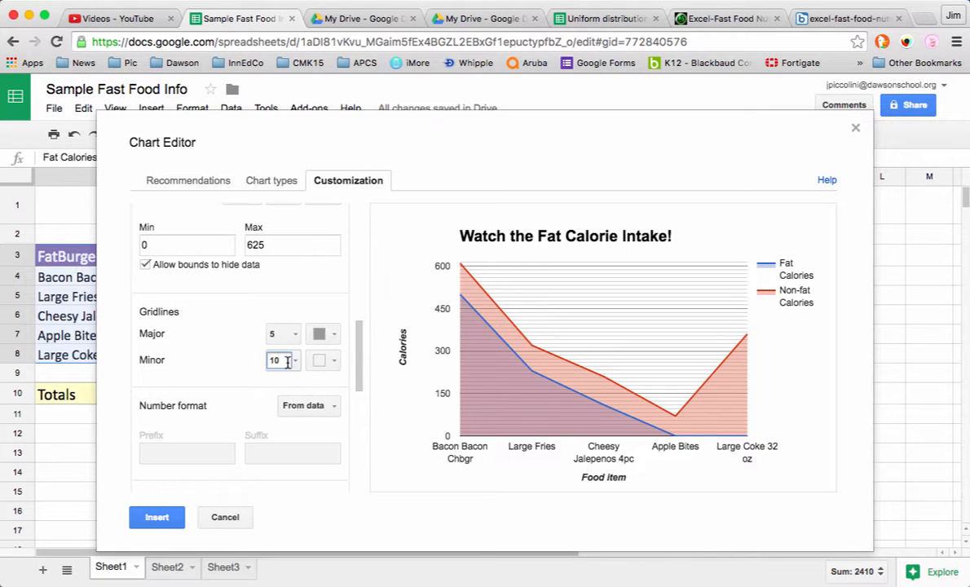
left_click_drag(287, 361, 247, 360)
key("Return")
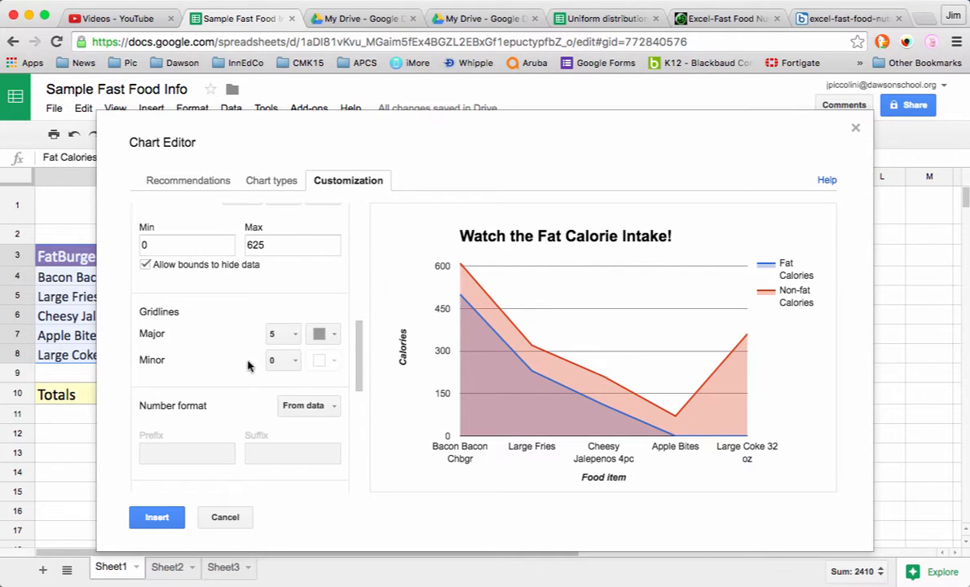
left_click(332, 408)
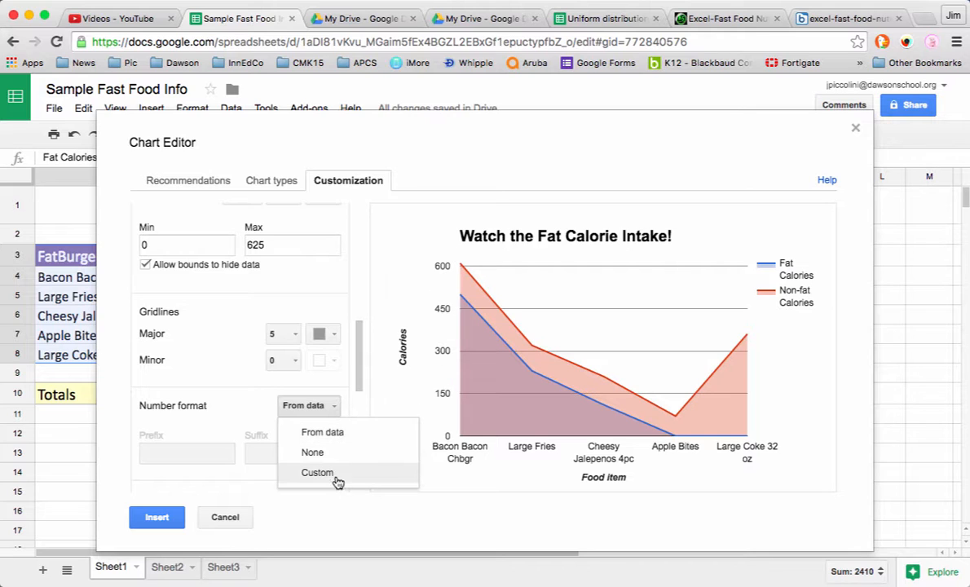
left_click(240, 399)
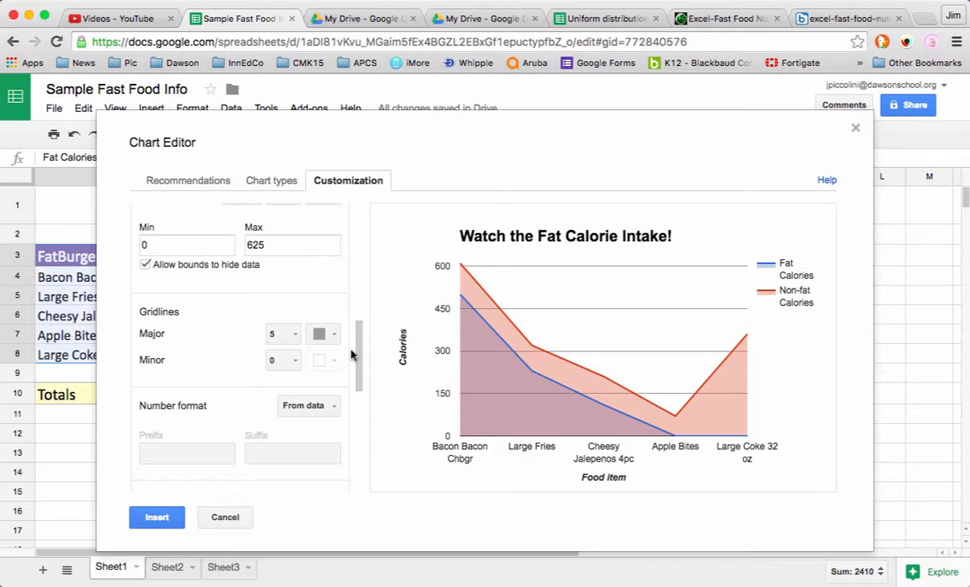
left_click_drag(358, 357, 363, 422)
left_click(197, 262)
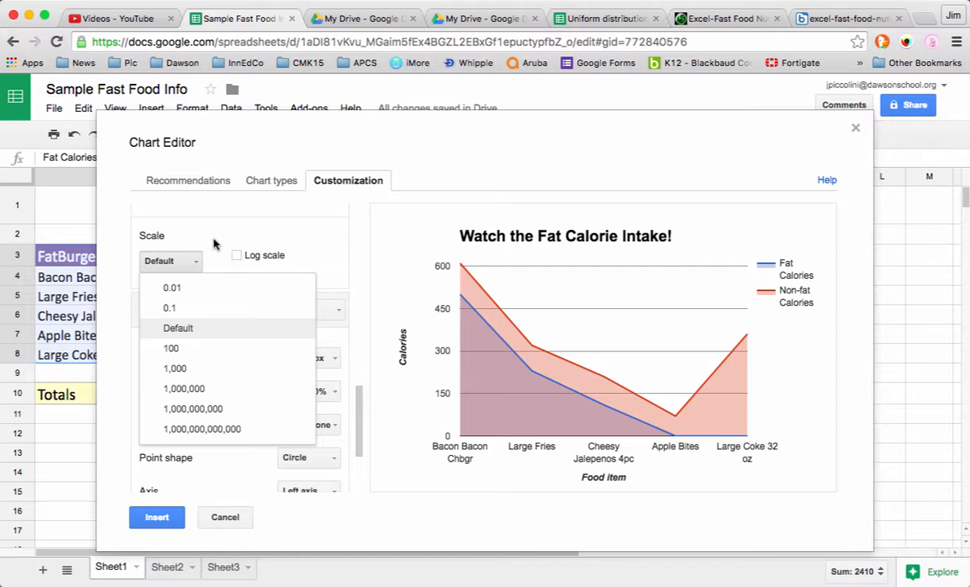
left_click(215, 245)
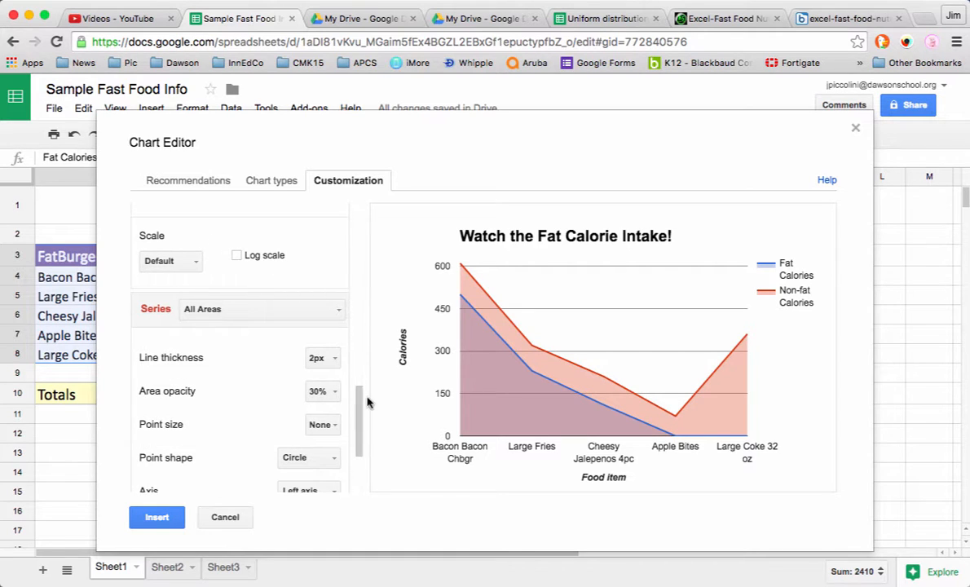
Set the Fat Calories series color to red and its line thickness to 4px
left_click_drag(360, 410, 363, 426)
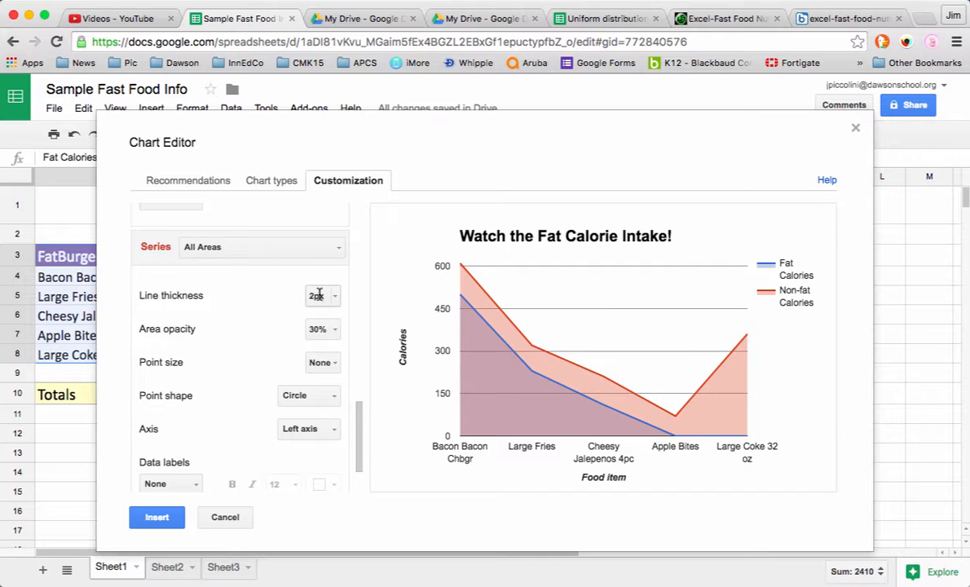
left_click(339, 248)
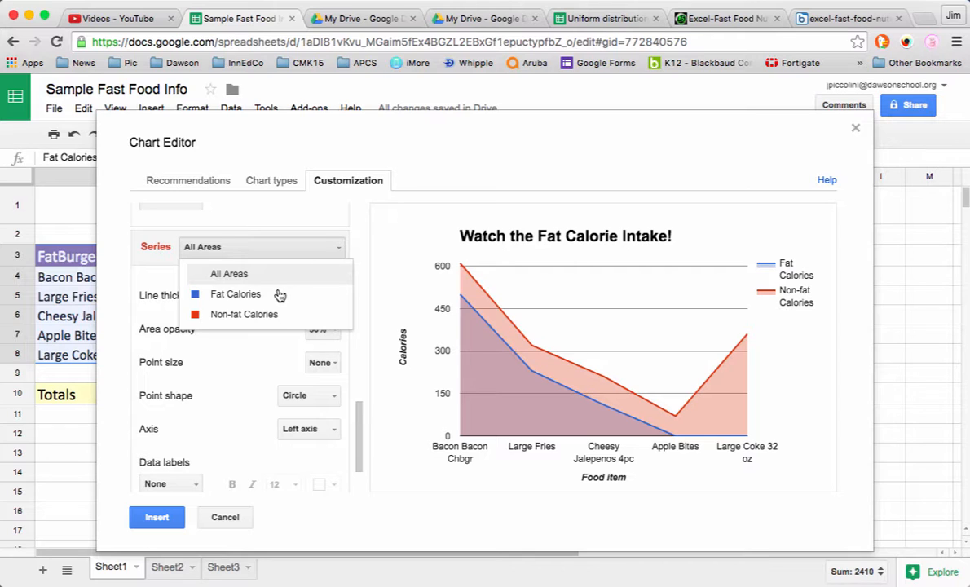
left_click(244, 293)
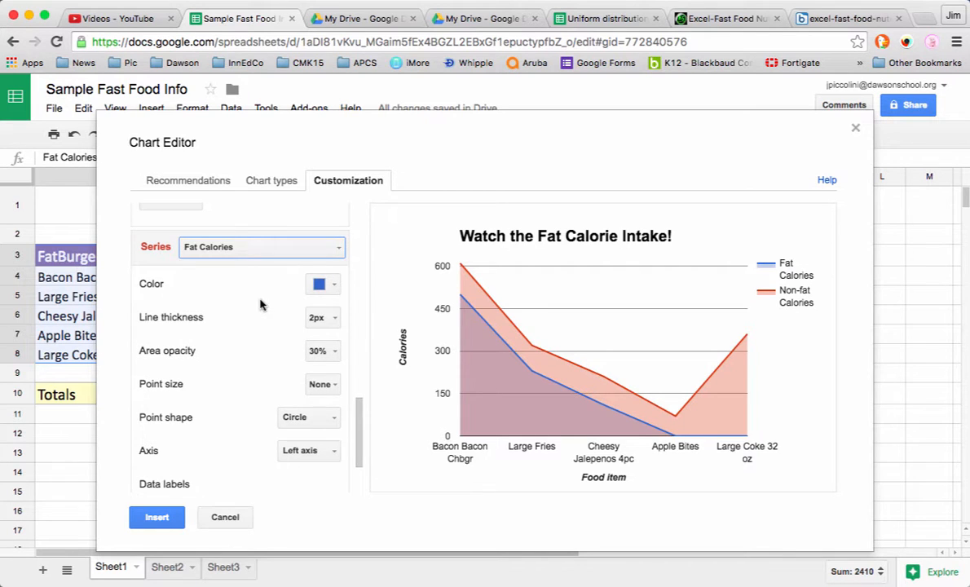
left_click(331, 286)
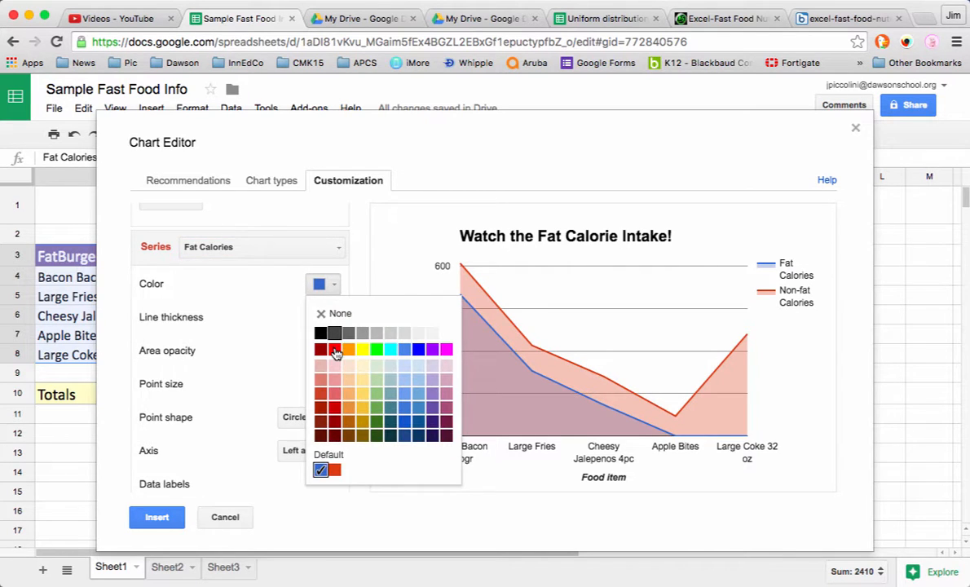
left_click(335, 349)
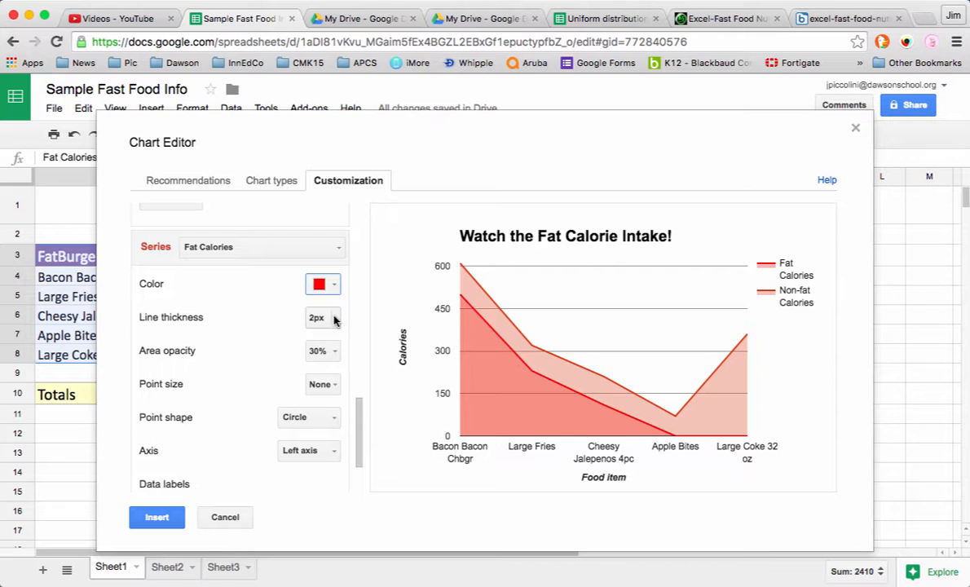
left_click(334, 318)
left_click(339, 385)
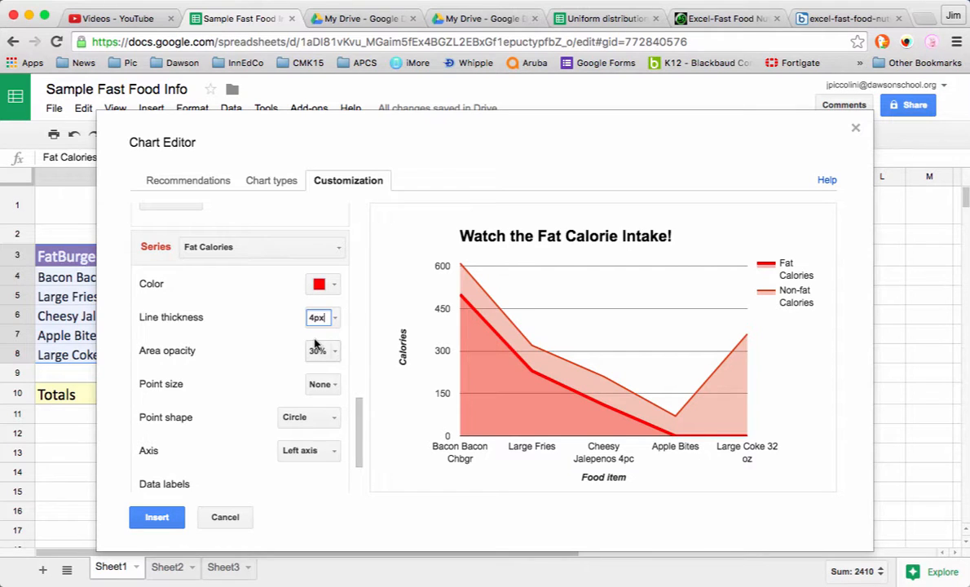
Try 100% area opacity for the Fat Calories series, settle on 50%, and set its point size to 7px
left_click(335, 354)
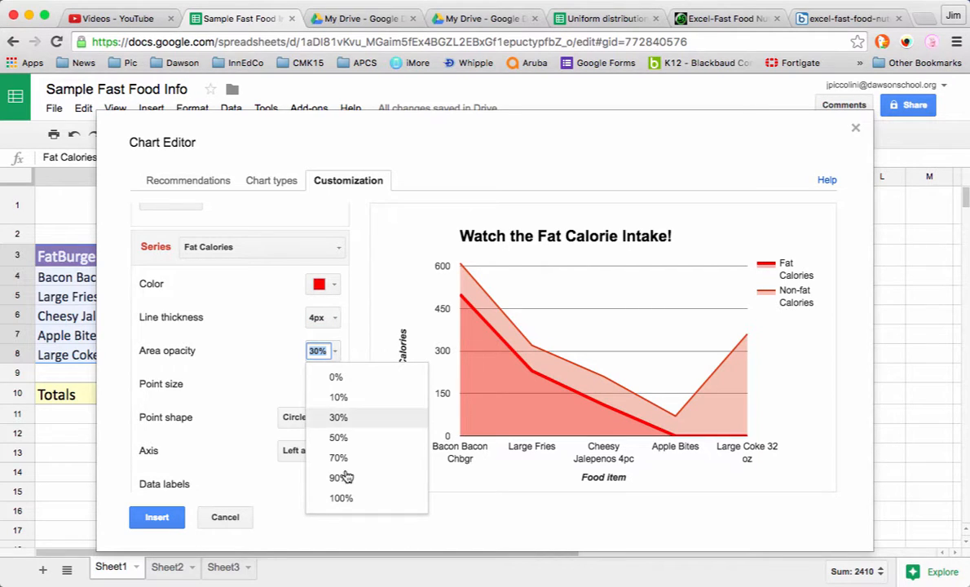
left_click(341, 497)
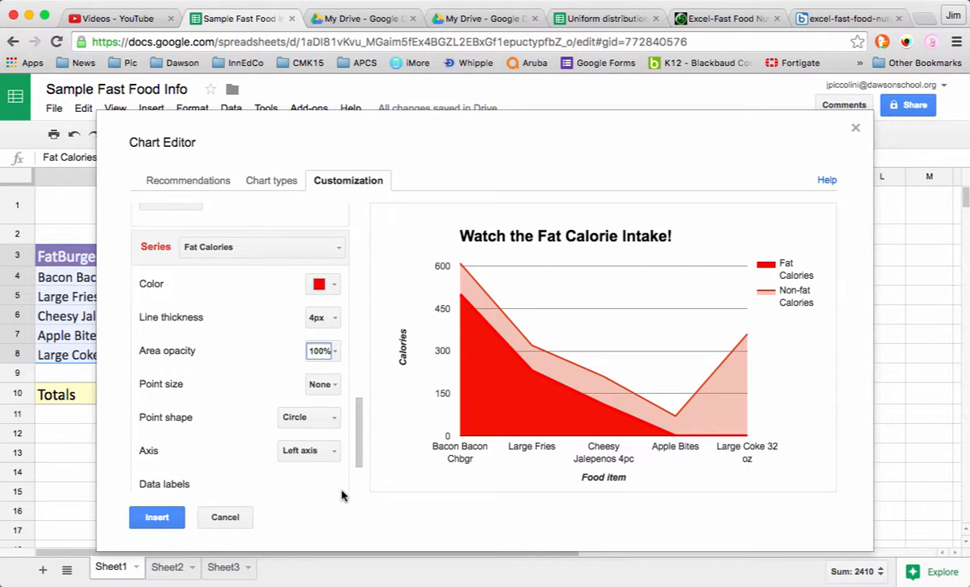
left_click(333, 351)
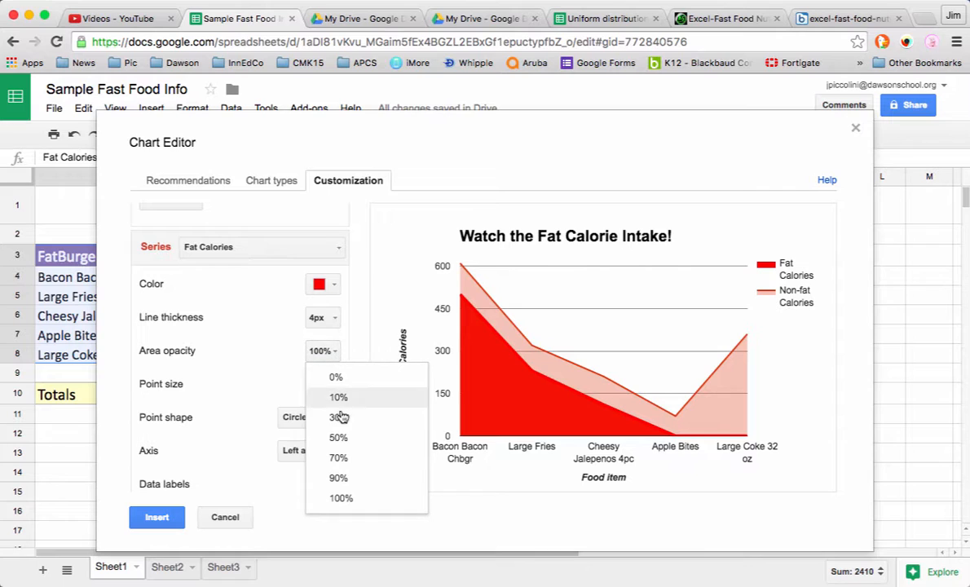
left_click(341, 437)
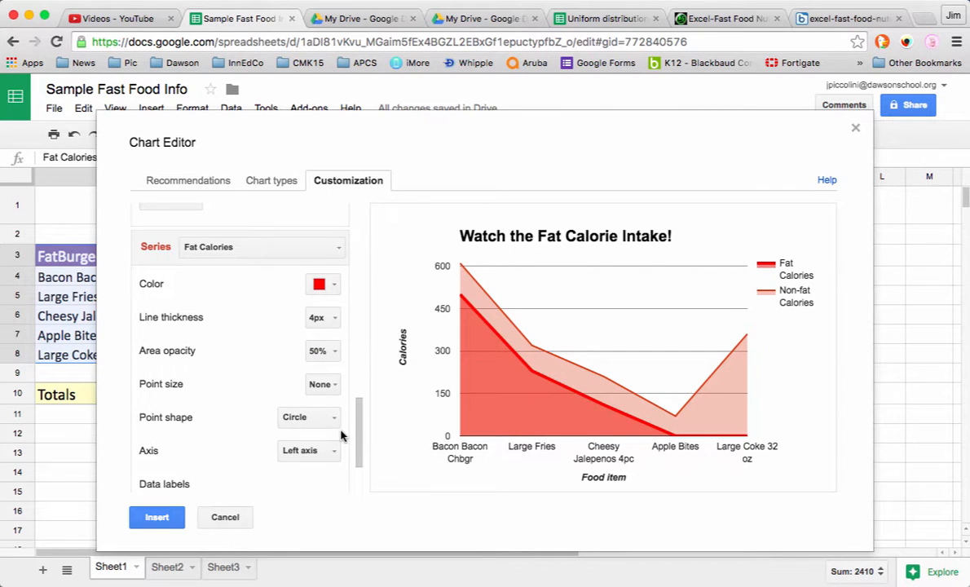
left_click(331, 384)
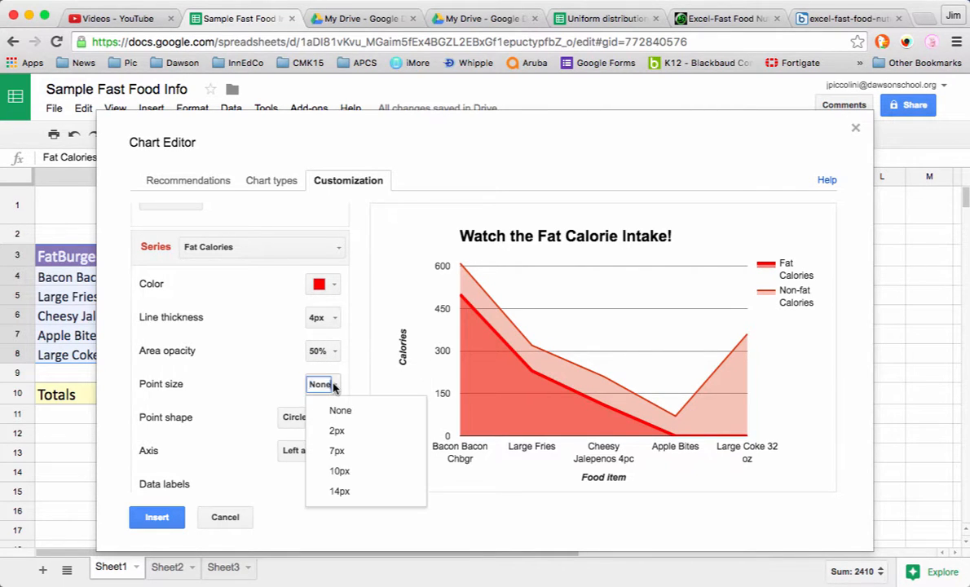
left_click(336, 450)
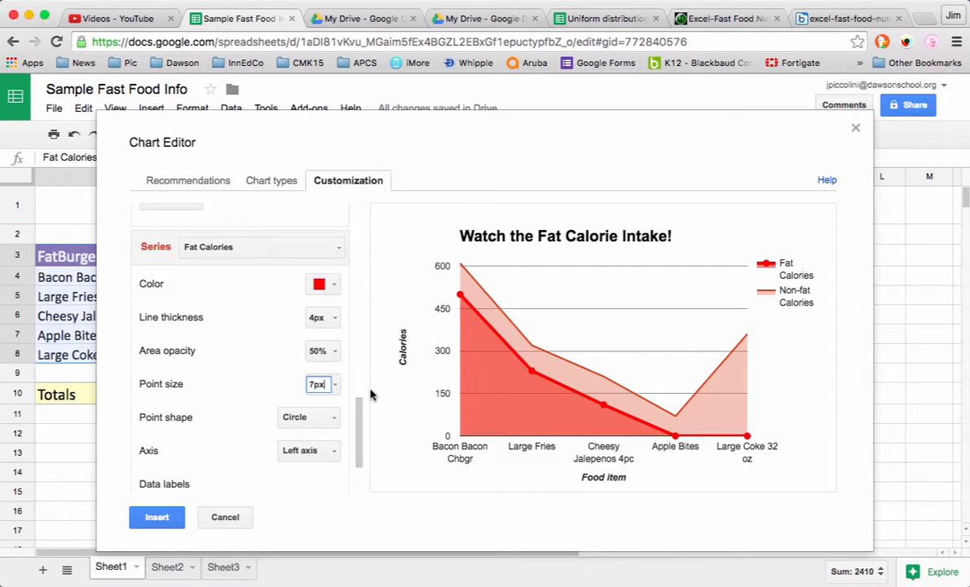
Set the Non-fat Calories series color to blue and its point size to 2px
left_click(338, 247)
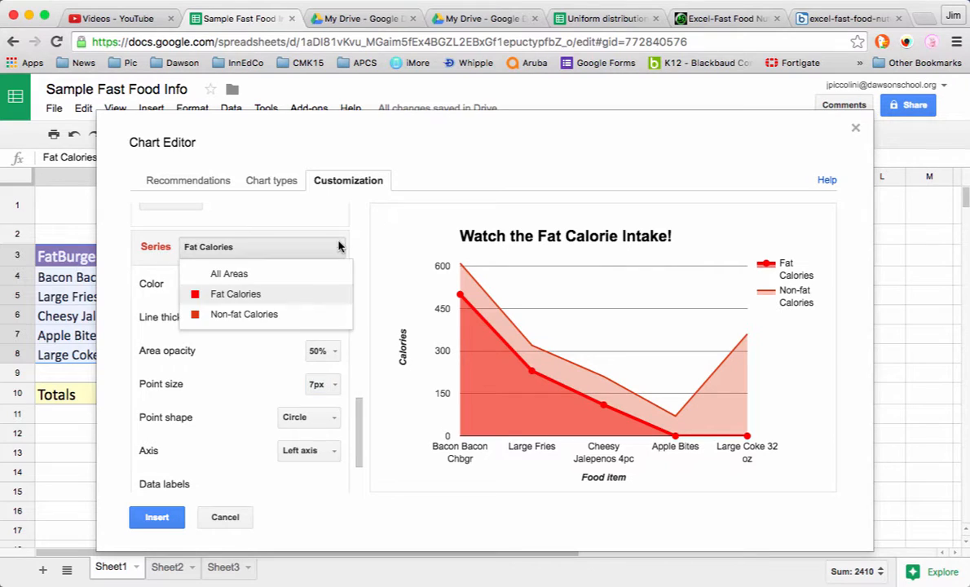
left_click(304, 318)
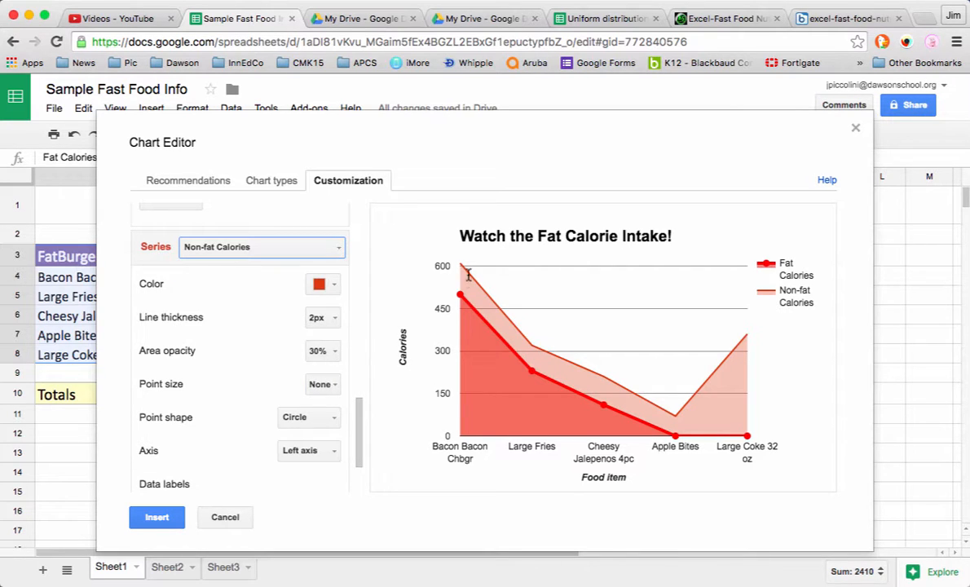
left_click(320, 287)
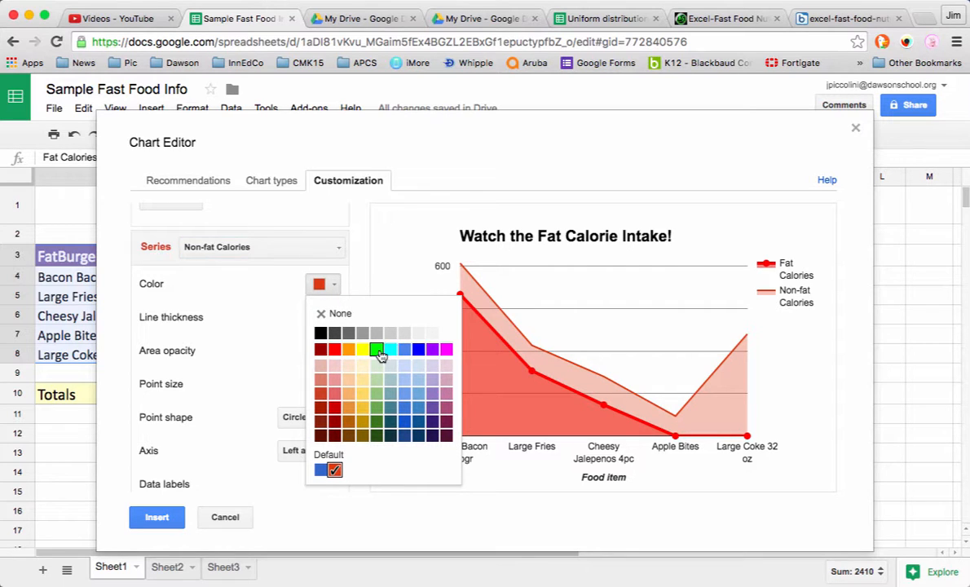
left_click(418, 350)
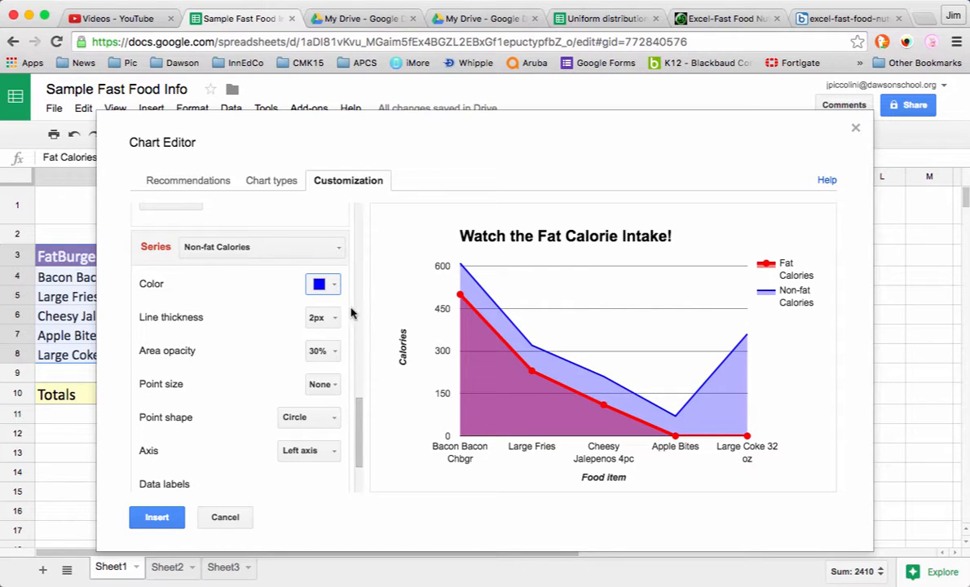
left_click(321, 383)
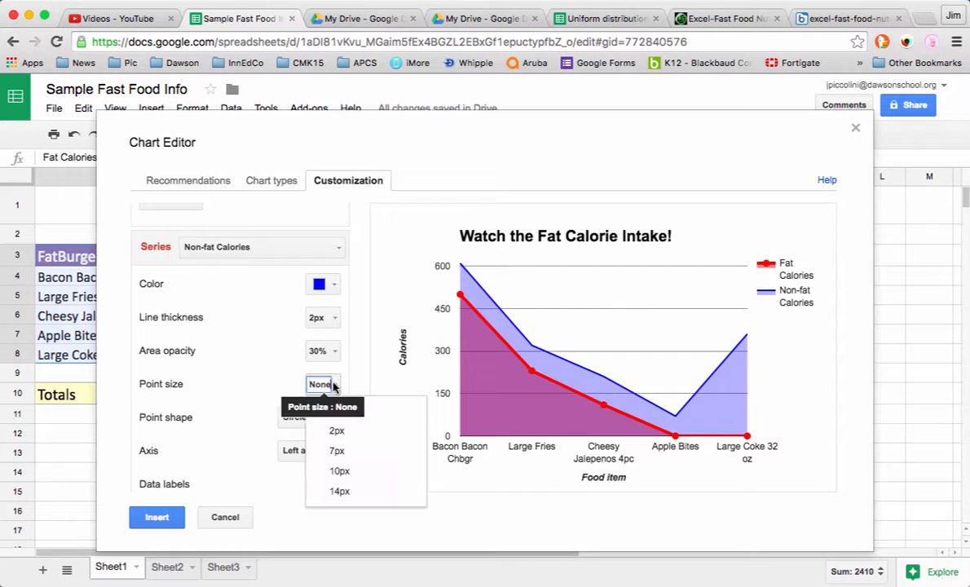
left_click(337, 432)
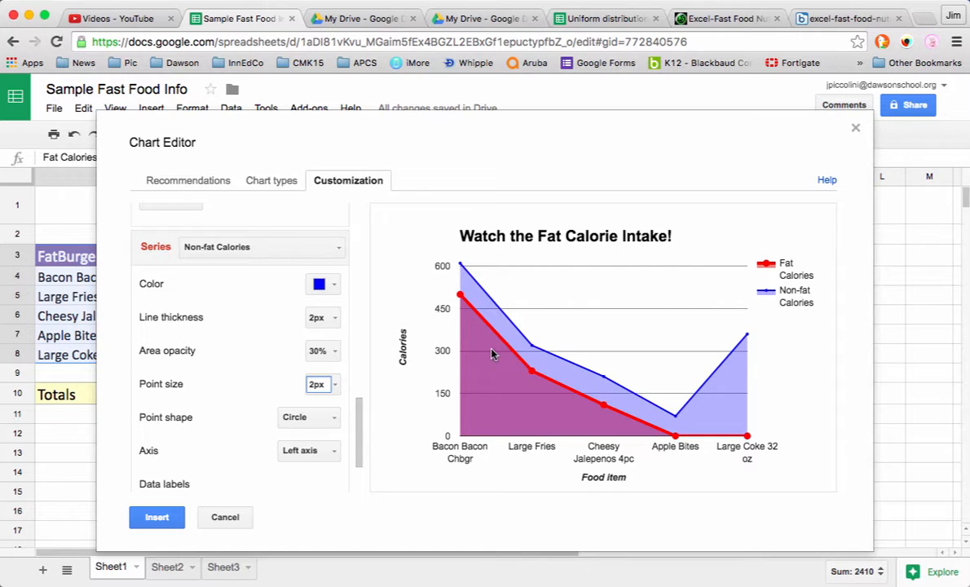
mouse_move(531, 374)
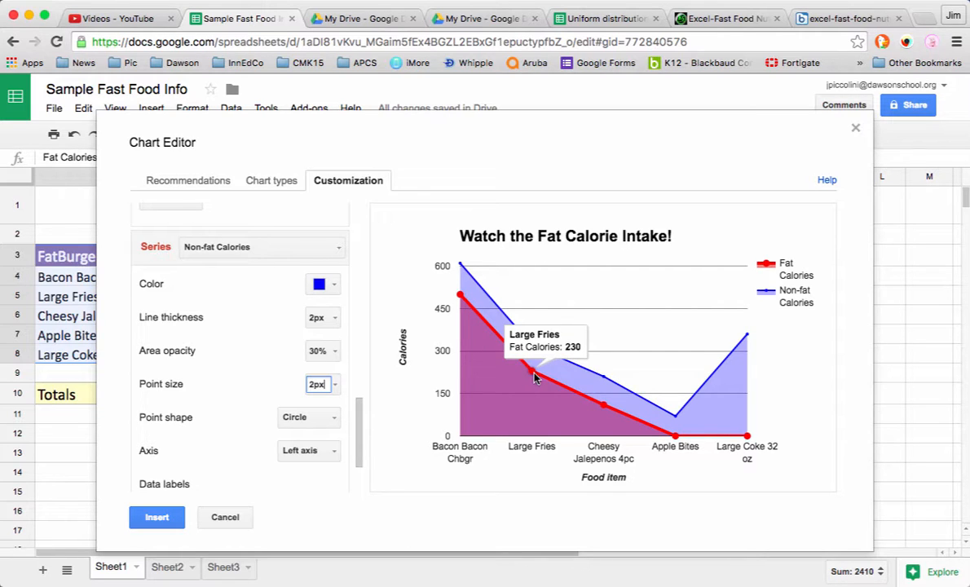
mouse_move(603, 403)
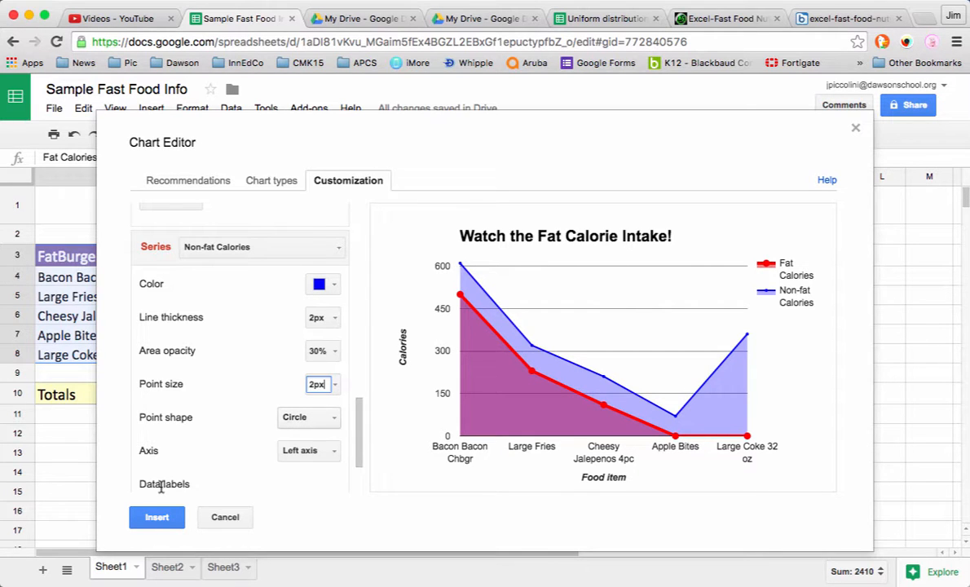
Insert the customized chart into the sheet and enlarge it to span from column C to column J
left_click(157, 519)
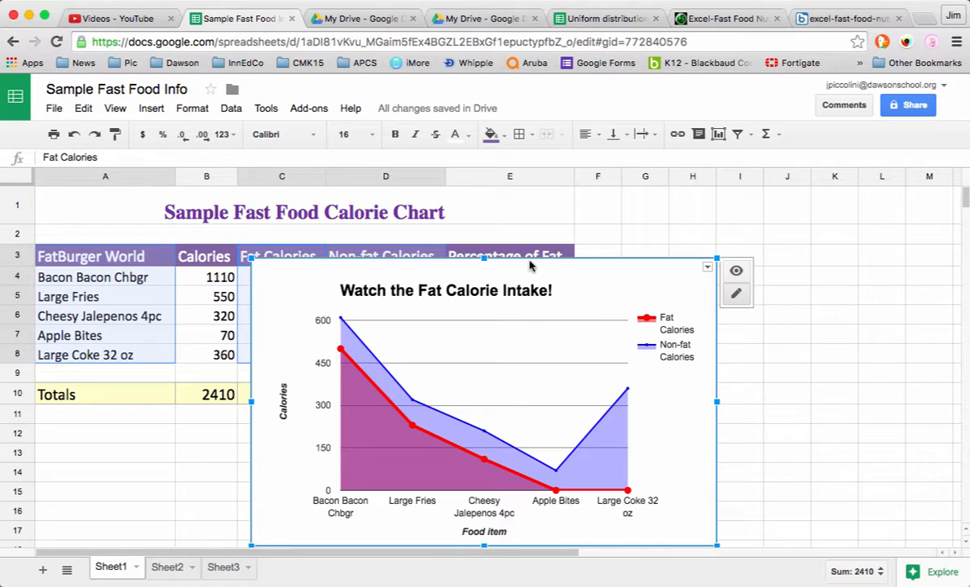
left_click_drag(716, 259, 663, 292)
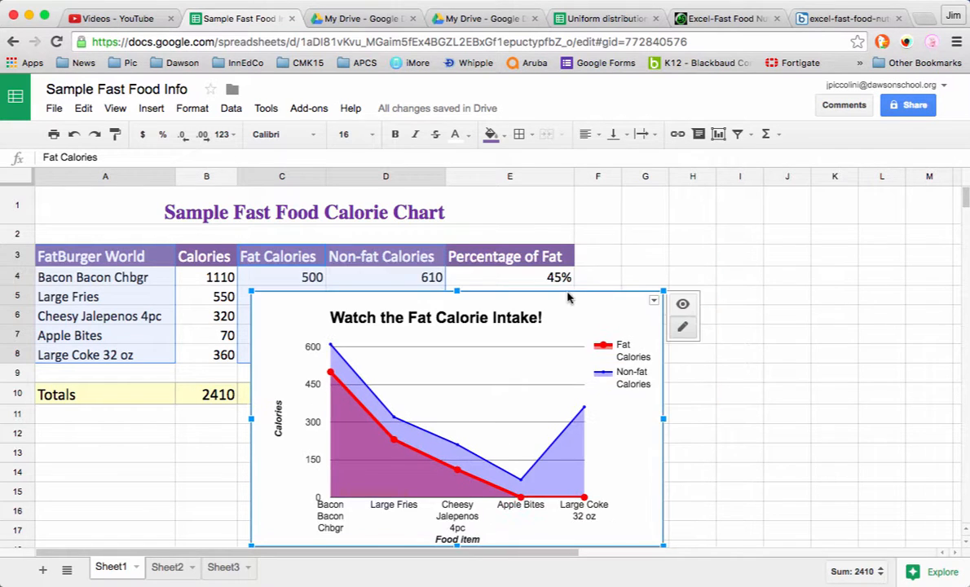
left_click_drag(568, 294, 641, 227)
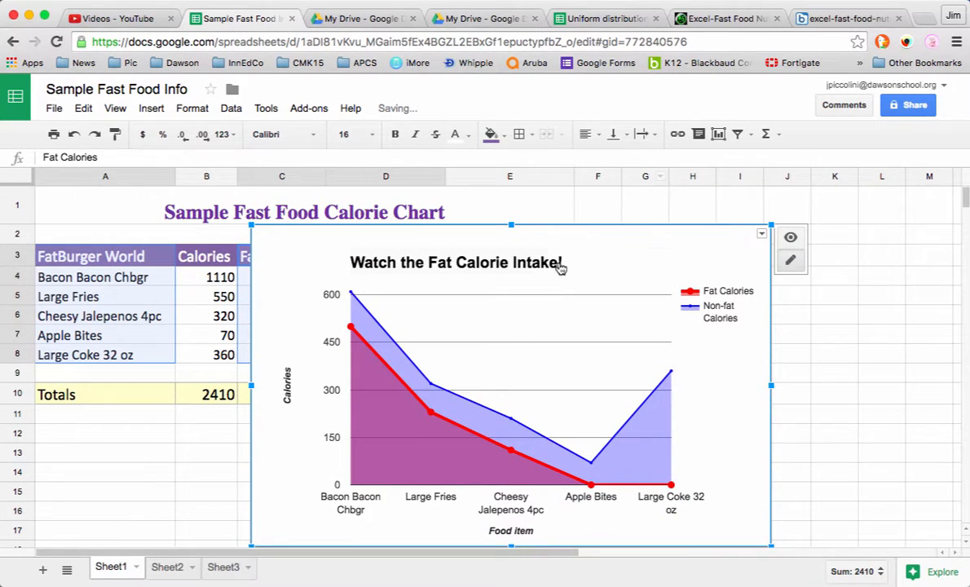
Move the chart below the Totals row so that it starts in column A at row 12
left_click_drag(532, 226, 302, 435)
scroll(725, 336, "down", 5)
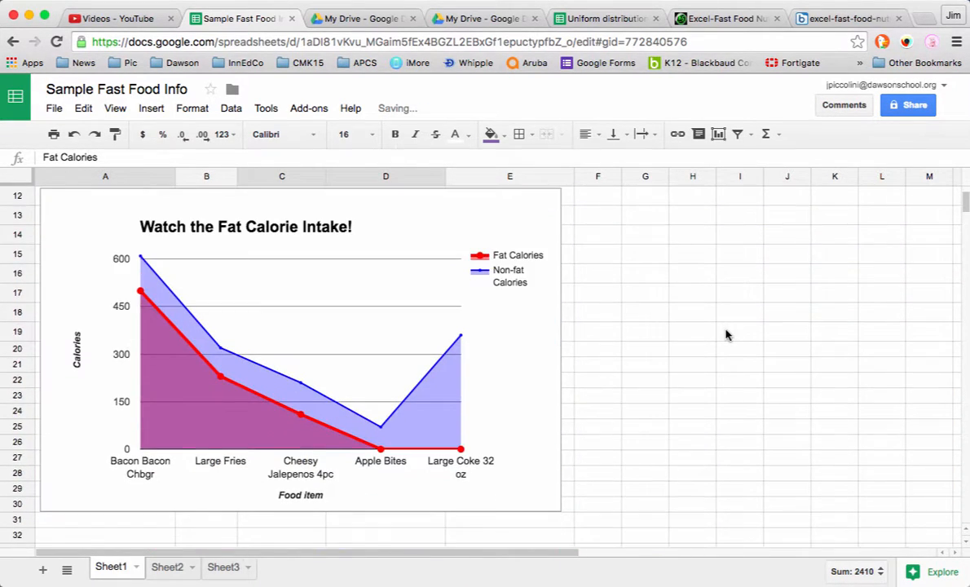